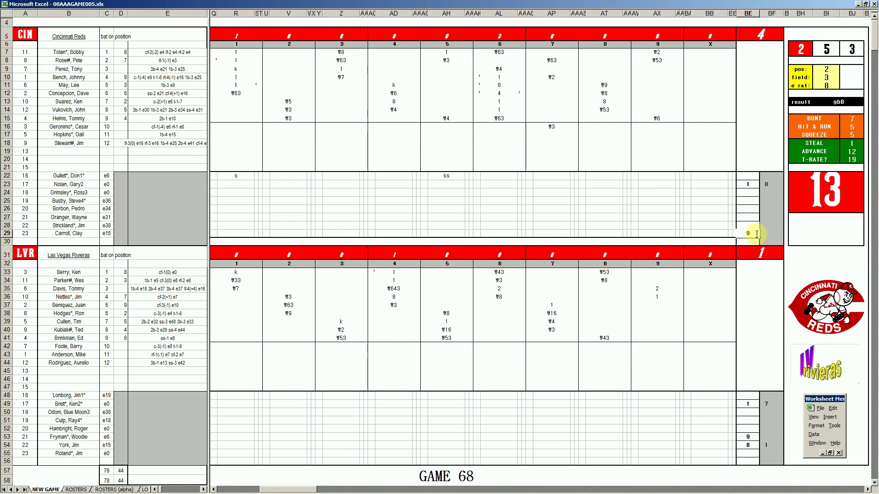
- Enter jb for the Cincinnati pitcher in row 29 in the ninth inning (cell AX29)
{"action": "key", "text": "Left"}
{"action": "key", "text": "Left"}
{"action": "key", "text": "Left"}
{"action": "key", "text": "Left"}
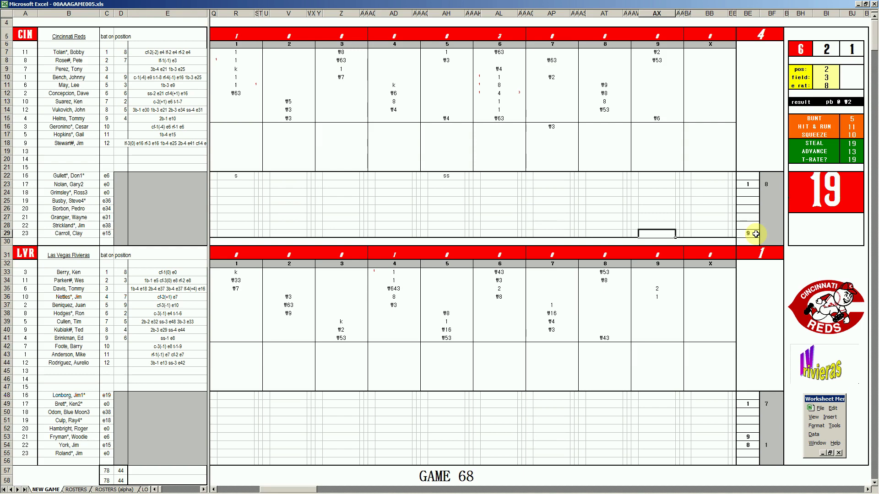
{"action": "type", "text": "jb"}
- Enter 1 in AX37 for the ninth inning, with a 1 in the narrow cells beside it and before AX35
{"action": "left_click", "coordinate": [657, 305]}
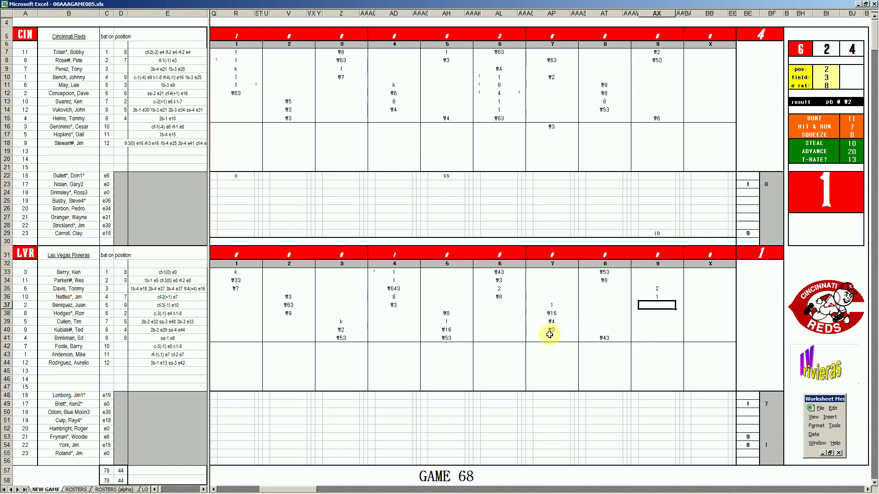
{"action": "type", "text": "1"}
{"action": "key", "text": "Right"}
{"action": "type", "text": "1"}
{"action": "key", "text": "Left"}
{"action": "key", "text": "Left"}
{"action": "key", "text": "Up"}
{"action": "key", "text": "Up"}
{"action": "type", "text": "1"}
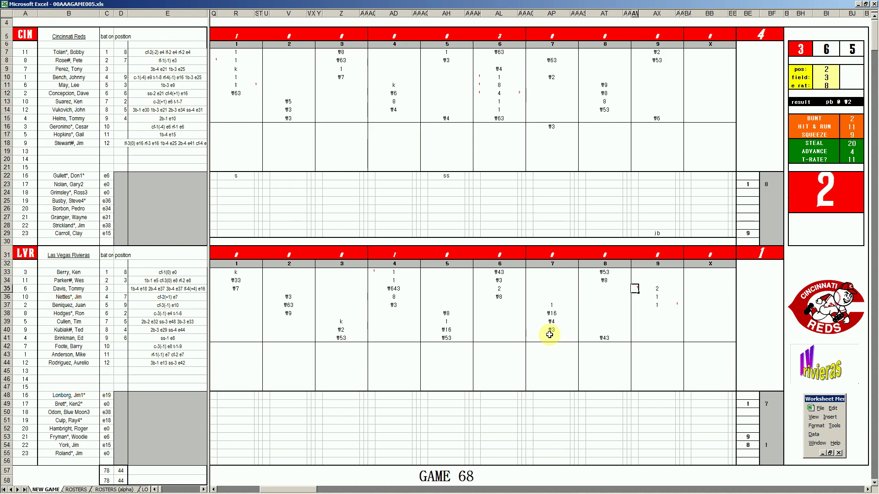
- Record the next two Las Vegas ninth-inning at-bats as #3 in AX38 and #5 in AX39
{"action": "left_click", "coordinate": [657, 313]}
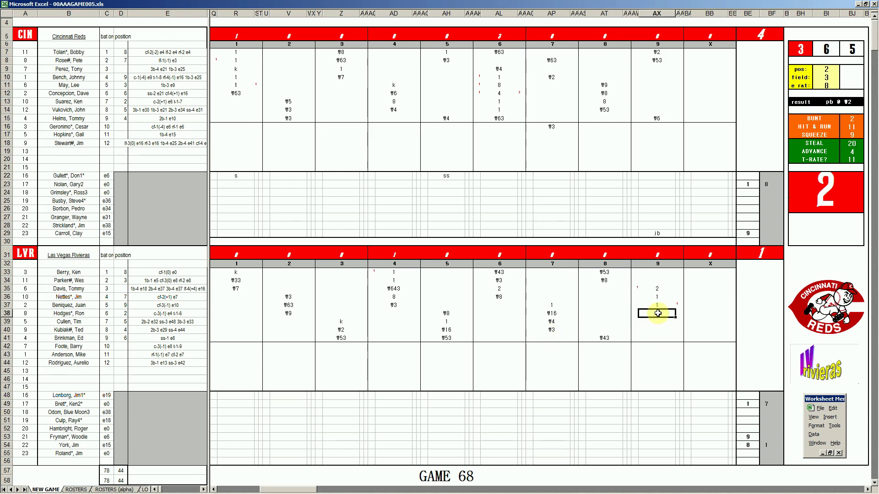
{"action": "type", "text": "#3"}
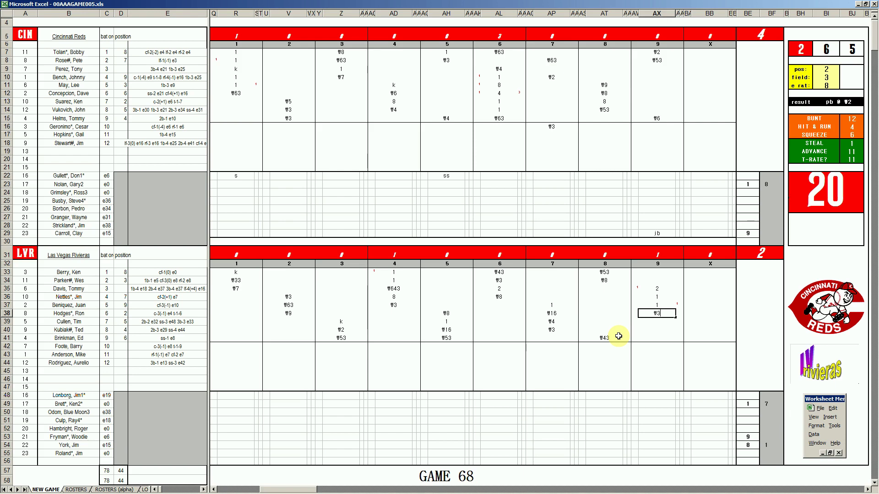
{"action": "key", "text": "Return"}
{"action": "key", "text": "Return"}
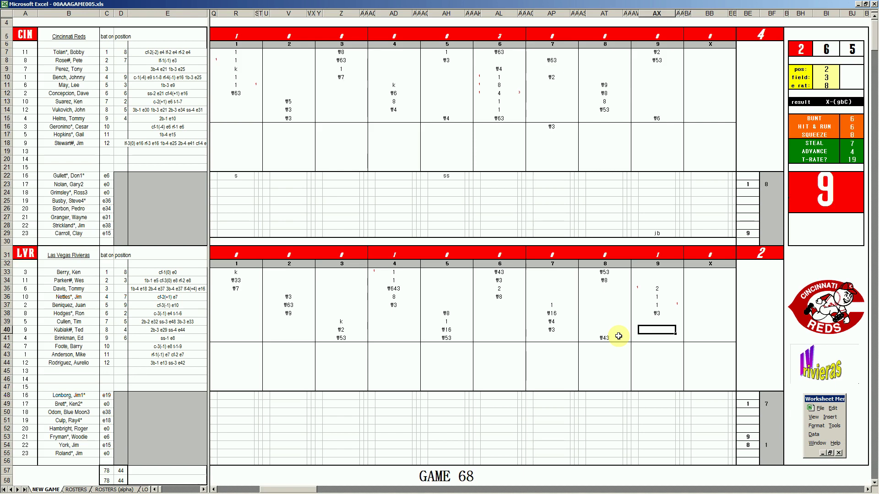
{"action": "key", "text": "Up"}
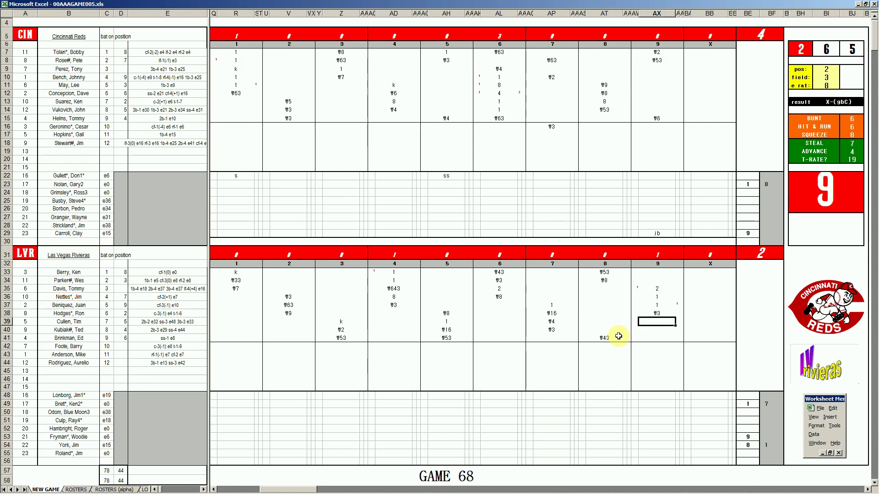
{"action": "type", "text": "#5"}
{"action": "key", "text": "Return"}
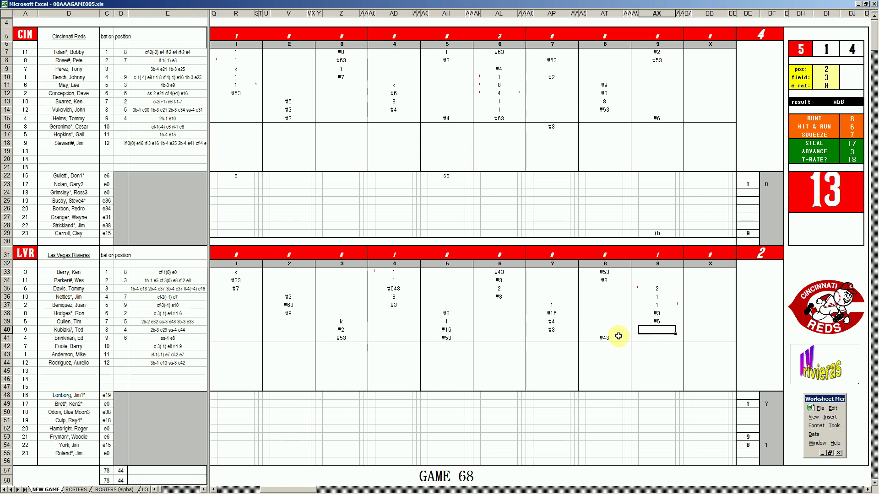
- Set the fielding lookup to position 6, field rating 2 and error rating 8
{"action": "key", "text": "ctrl+p"}
{"action": "type", "text": "6"}
{"action": "key", "text": "Return"}
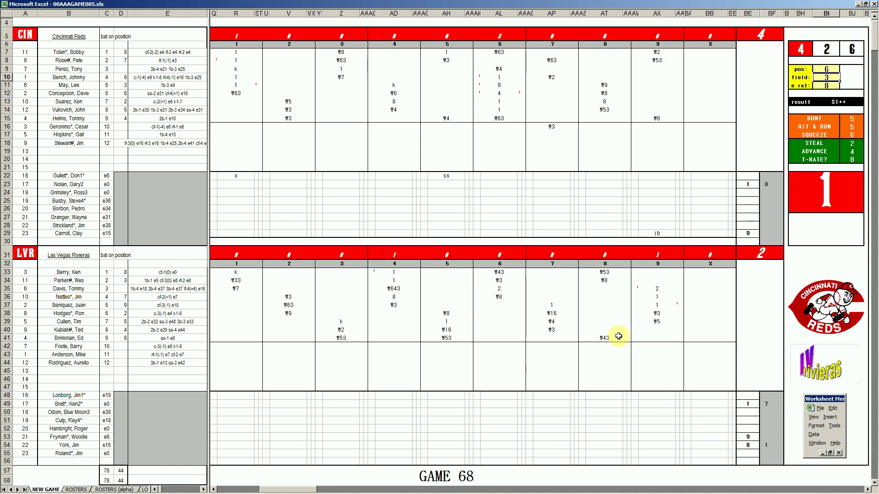
{"action": "type", "text": "2"}
{"action": "key", "text": "Return"}
{"action": "type", "text": "8"}
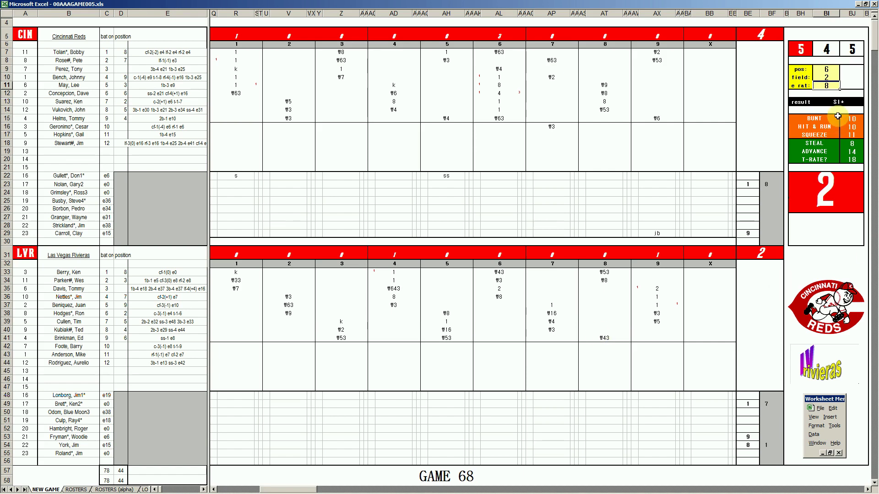
- Record 1 in AX40 and 2 in AX42 for the Las Vegas ninth-inning batters
{"action": "left_click", "coordinate": [657, 328]}
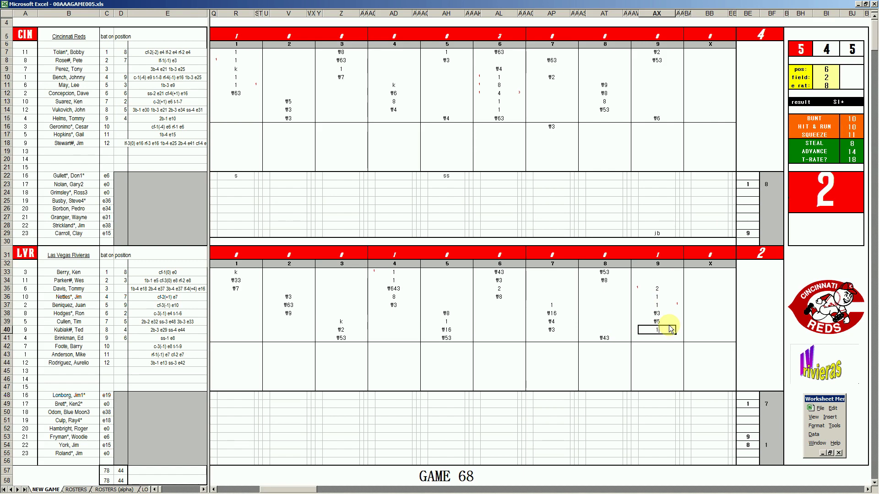
{"action": "double_click", "coordinate": [668, 326]}
{"action": "left_click", "coordinate": [656, 348]}
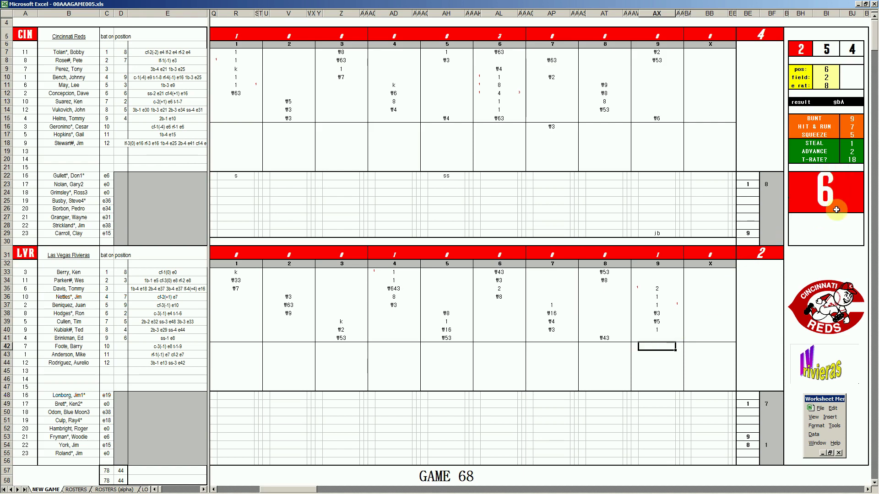
{"action": "type", "text": "2"}
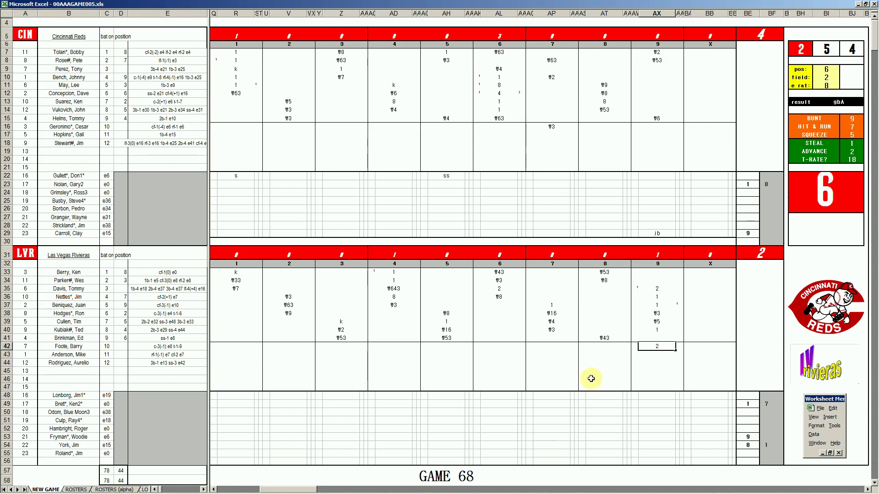
{"action": "key", "text": "Tab"}
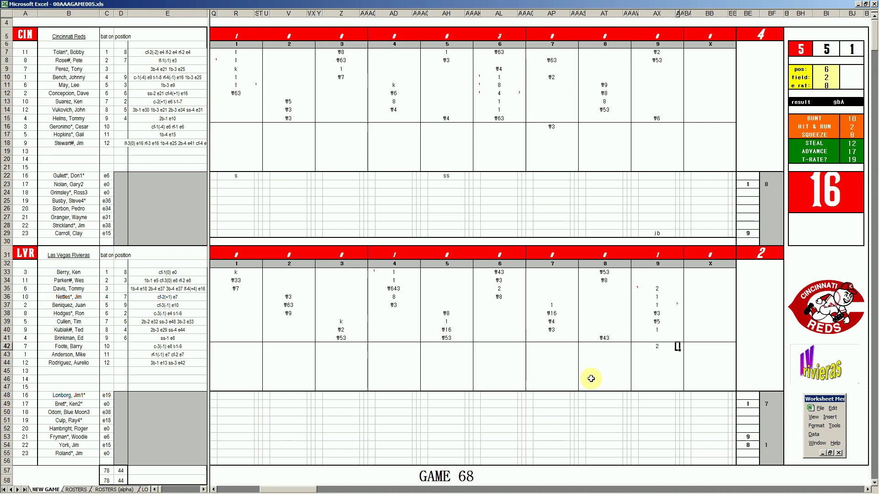
- Mark the scoring runners with 1 in the narrow cells before AX36 and AX37, completing the marks for the row 42 hit
{"action": "key", "text": "Left"}
{"action": "key", "text": "Up"}
{"action": "key", "text": "Up"}
{"action": "key", "text": "Up"}
{"action": "key", "text": "Up"}
{"action": "key", "text": "Up"}
{"action": "key", "text": "Up"}
{"action": "type", "text": "1"}
{"action": "key", "text": "Return"}
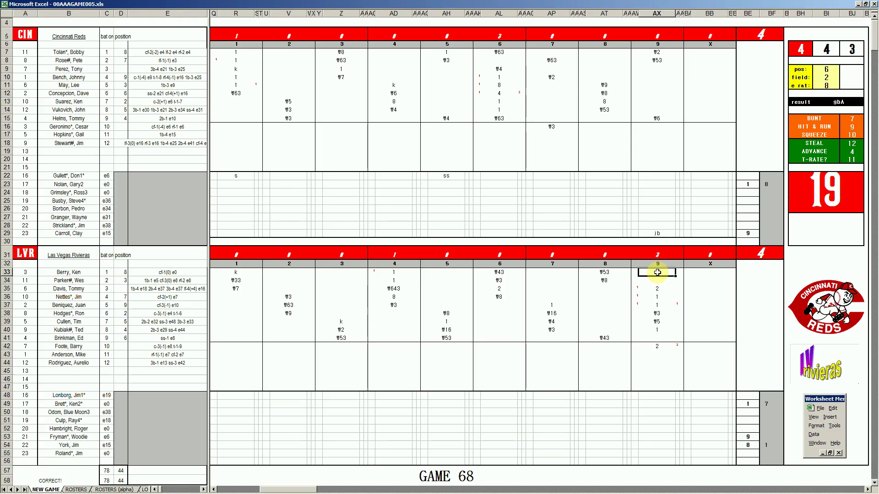
- Record k in AX33 for the ninth inning and #9 in BB16 for Cincinnati's extra inning
{"action": "type", "text": "k"}
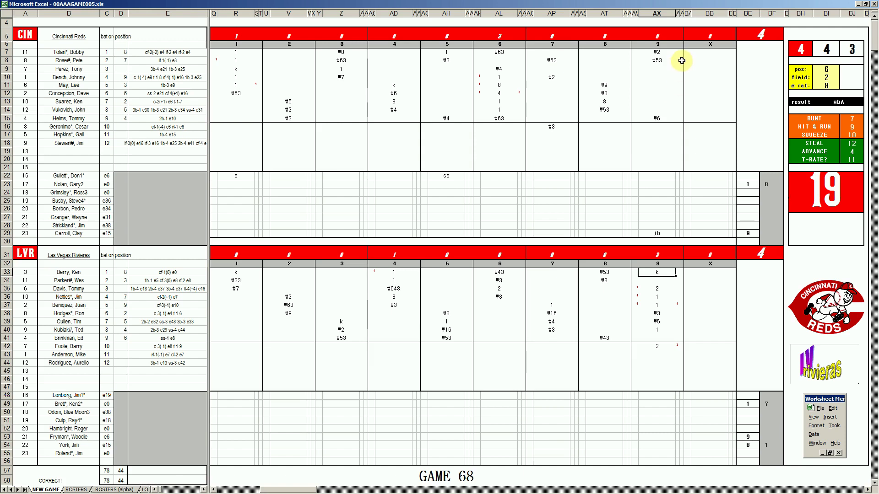
{"action": "left_click", "coordinate": [709, 129]}
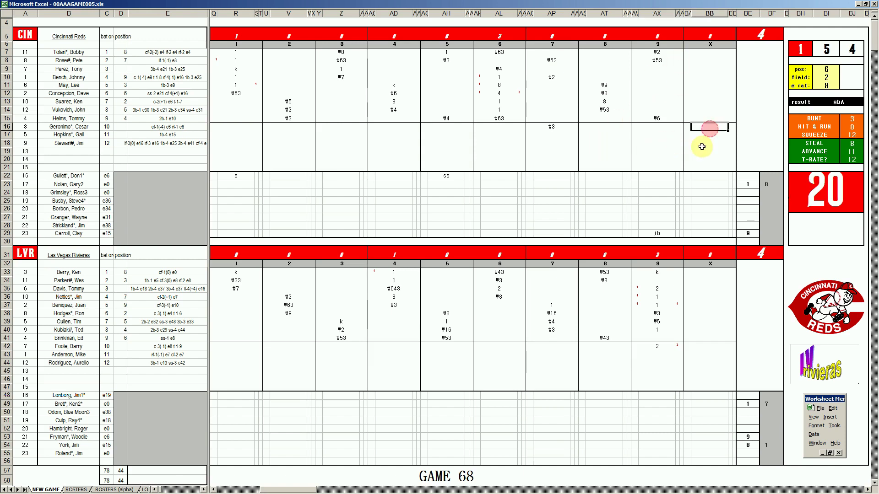
{"action": "type", "text": "#9"}
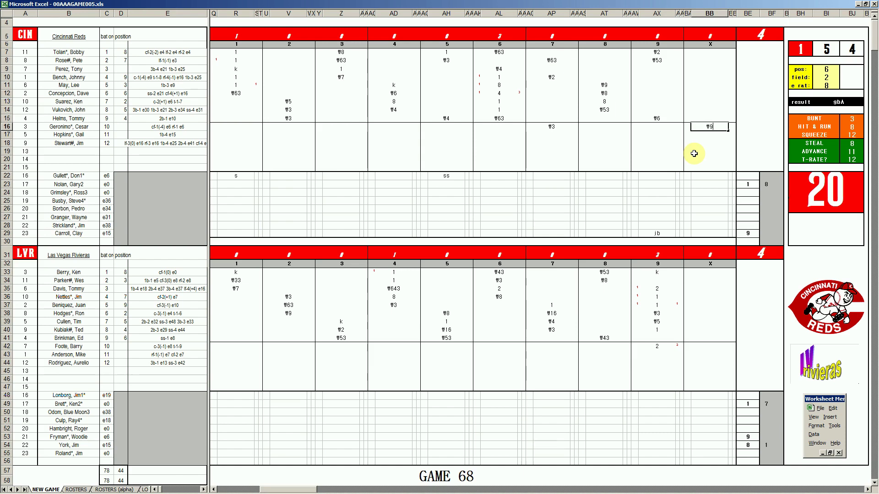
- Record 8 in BB10 and 8 in BB11 for Cincinnati's extra-inning at-bats
{"action": "key", "text": "Up"}
{"action": "key", "text": "Up"}
{"action": "key", "text": "Up"}
{"action": "key", "text": "Up"}
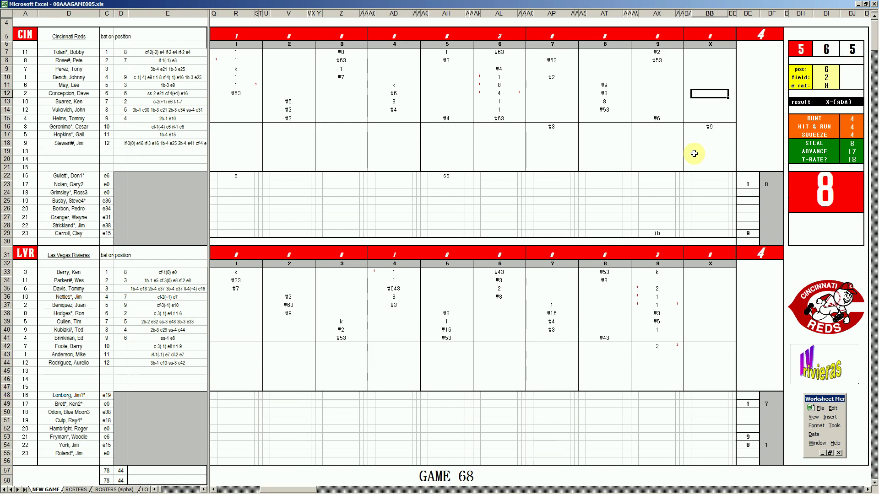
{"action": "key", "text": "Up"}
{"action": "key", "text": "Up"}
{"action": "type", "text": "8"}
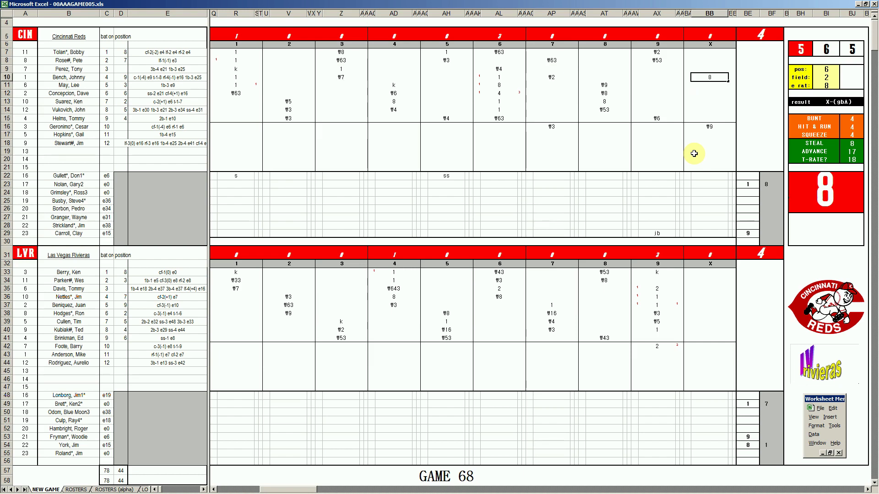
{"action": "key", "text": "Return"}
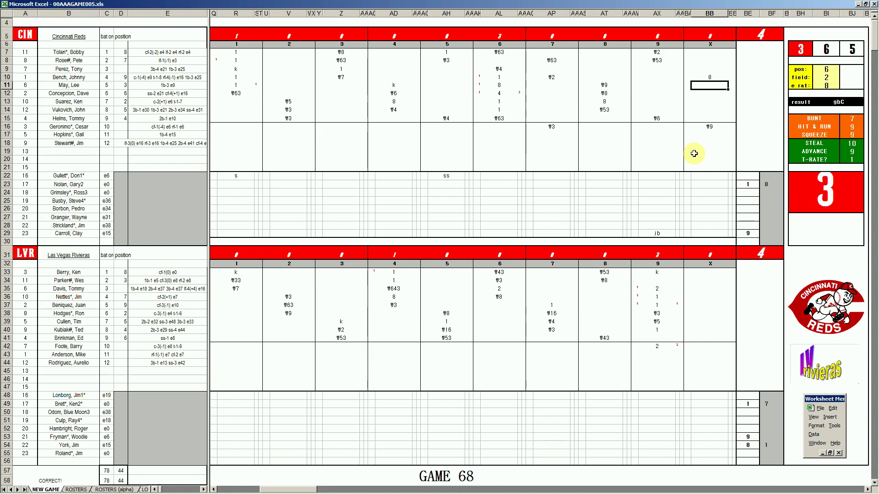
{"action": "type", "text": "8"}
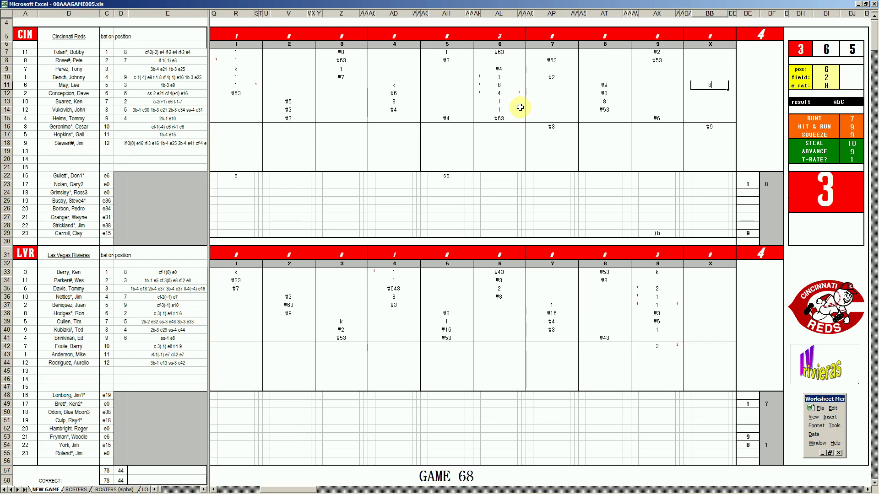
{"action": "key", "text": "Return"}
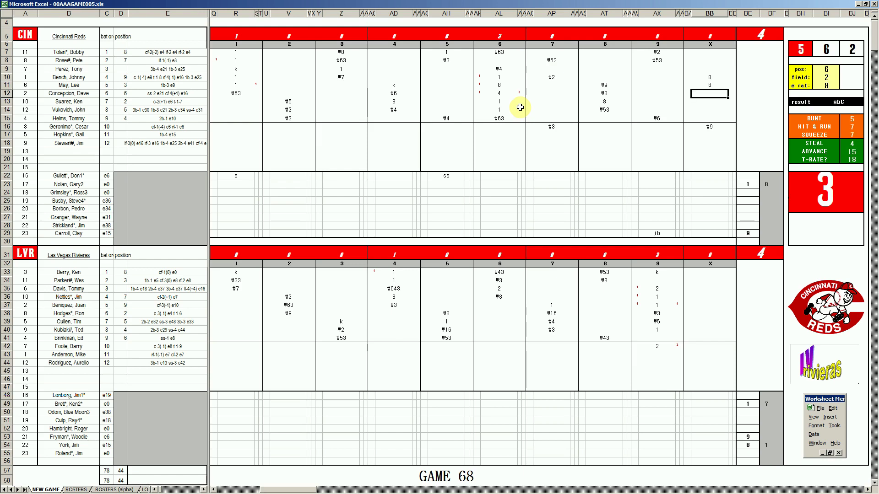
- Set the fielding lookup to position 6, field rating 3 and error rating 48
{"action": "key", "text": "ctrl+f"}
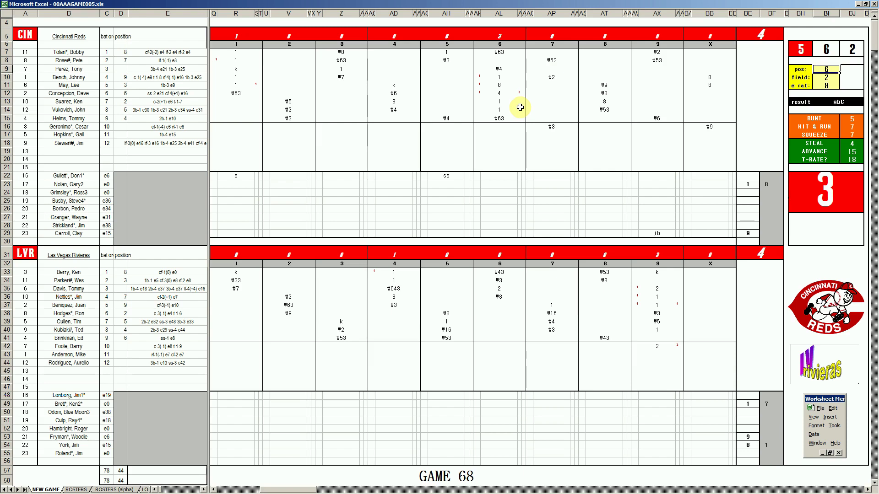
{"action": "key", "text": "Return"}
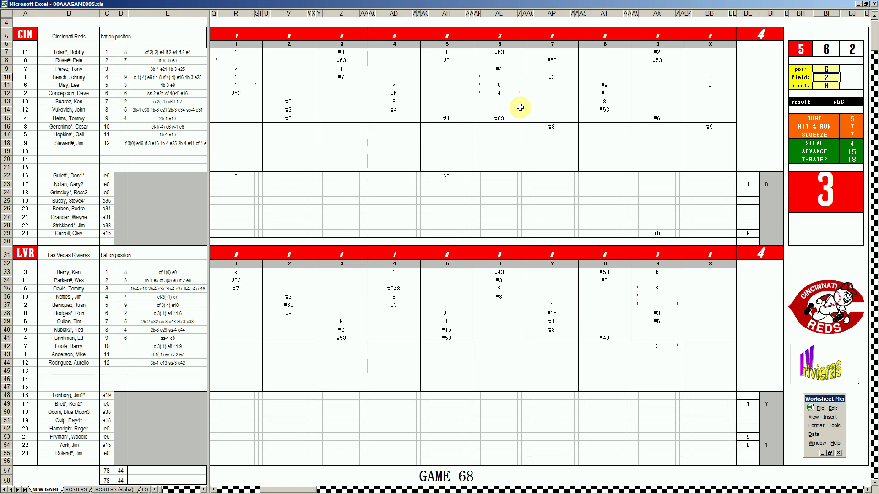
{"action": "type", "text": "3"}
{"action": "key", "text": "Return"}
{"action": "type", "text": "48"}
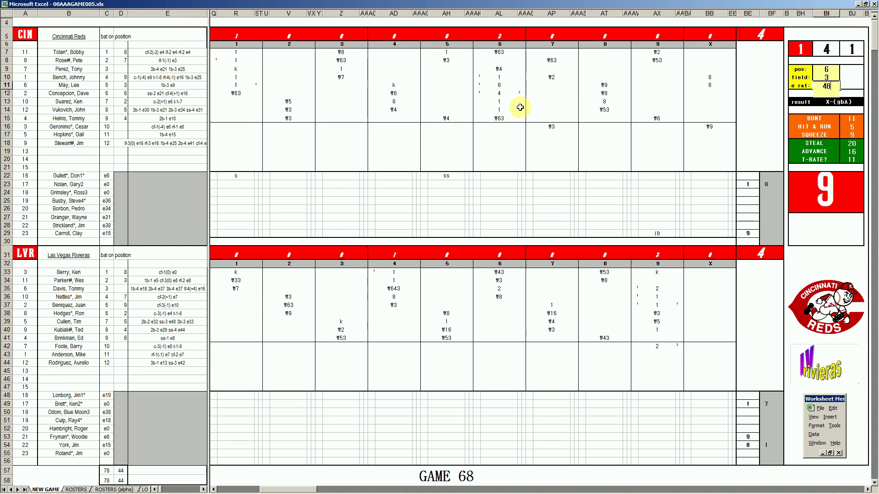
{"action": "key", "text": "Return"}
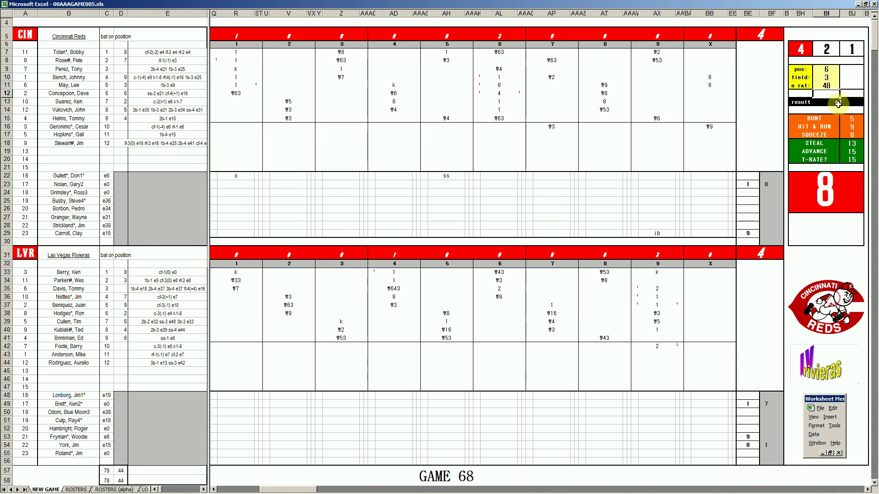
- Record the extra-inning at-bat in BB12 as e6
{"action": "left_click", "coordinate": [713, 92]}
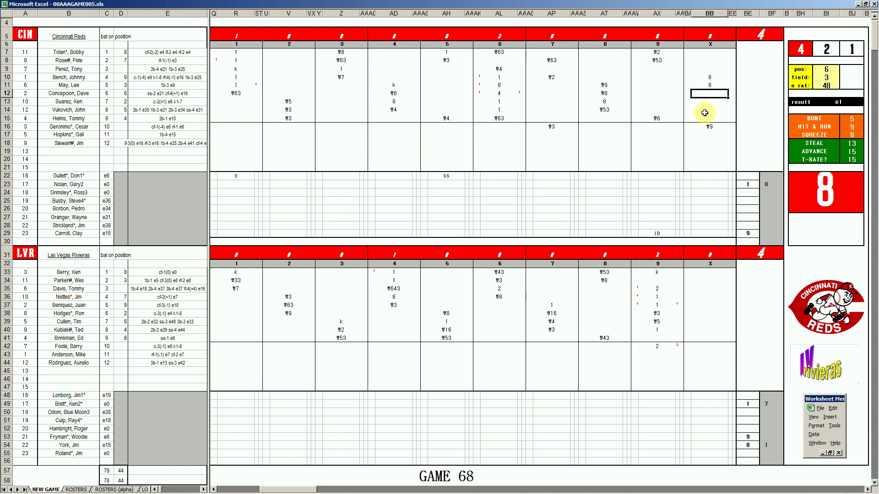
{"action": "type", "text": "e6"}
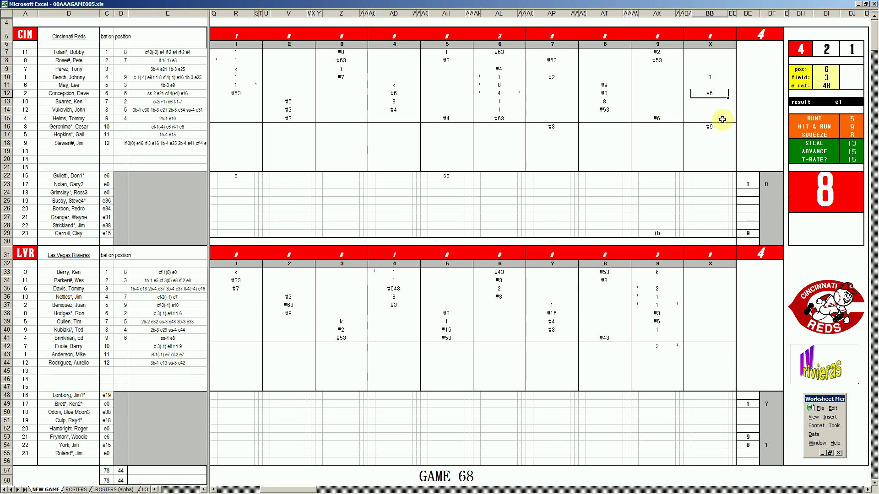
{"action": "key", "text": "Return"}
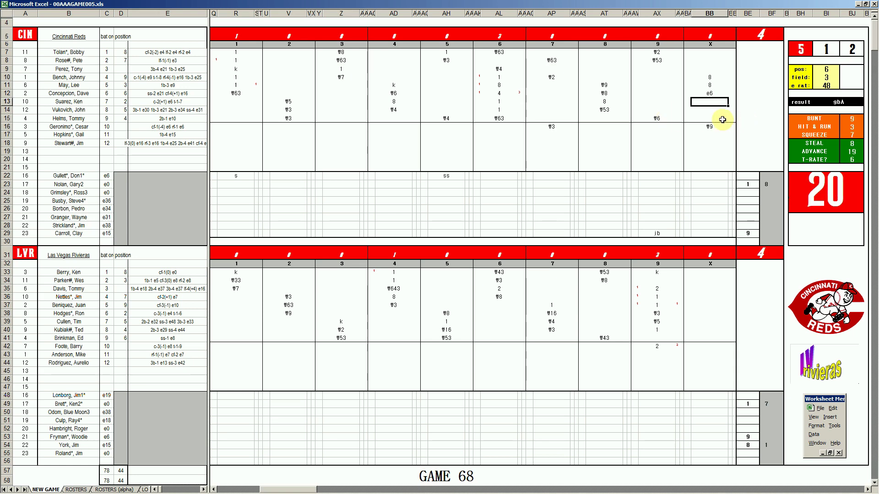
- Set the fielding lookup to position 7, field rating 2 and error rating 7
{"action": "key", "text": "ctrl+p"}
{"action": "type", "text": "7"}
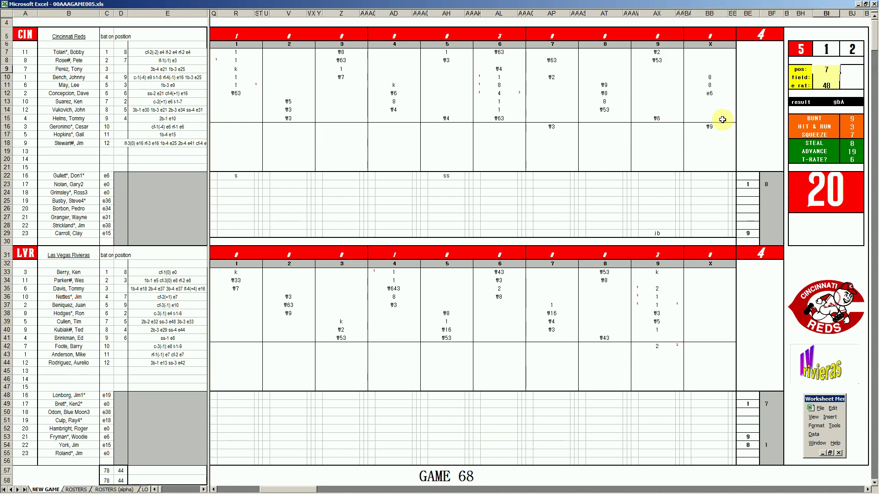
{"action": "key", "text": "Return"}
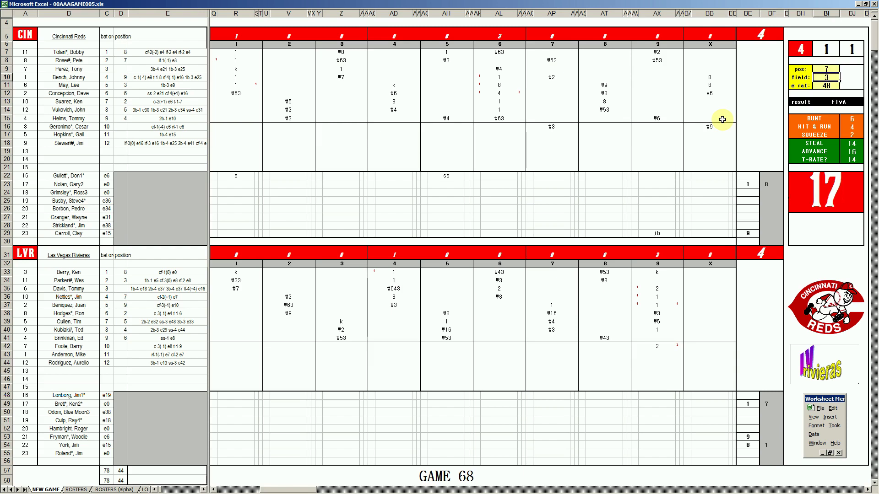
{"action": "type", "text": "2"}
{"action": "key", "text": "Return"}
{"action": "type", "text": "7"}
{"action": "key", "text": "Return"}
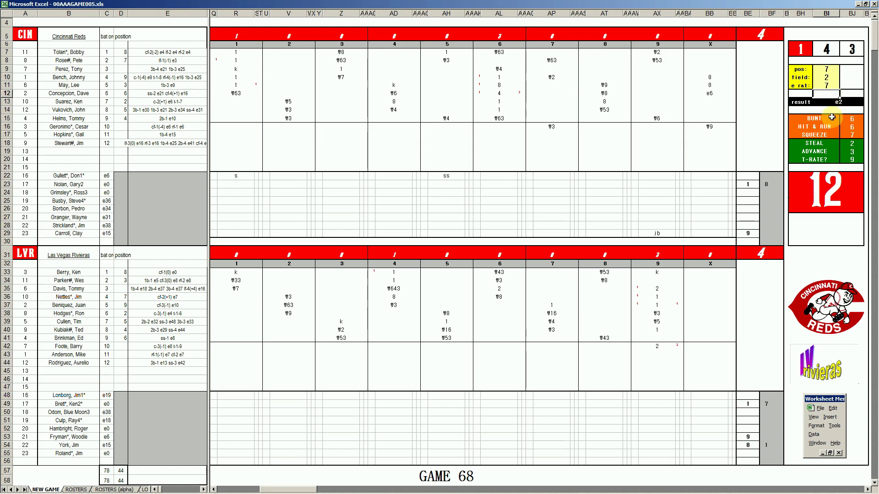
- Record the extra-inning at-bat in BB13 as 2e7
{"action": "left_click", "coordinate": [709, 102]}
{"action": "type", "text": "e2"}
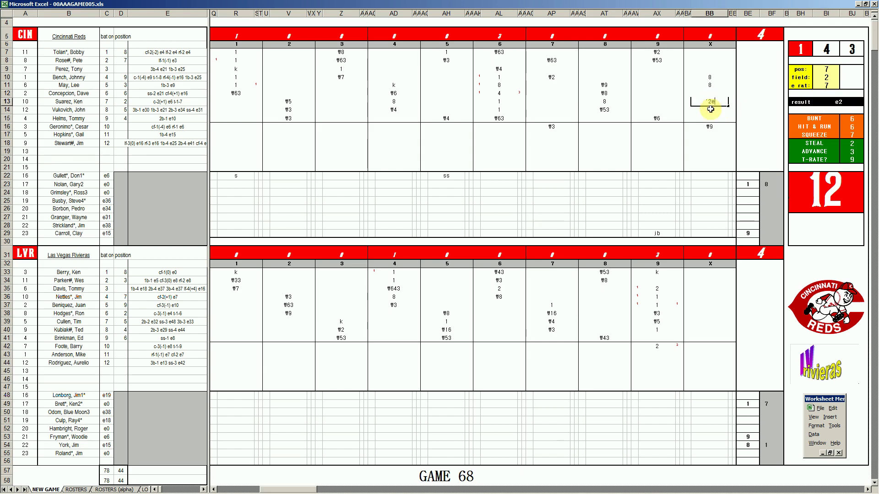
{"action": "key", "text": "Return"}
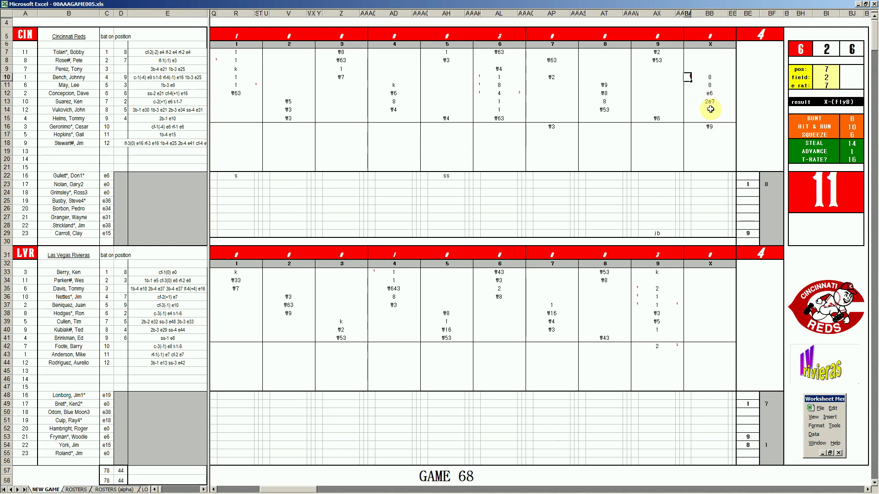
- Mark runs scored in BA10 through BA13 and record the extra-inning at-bat in BB14 as 1 with its RBI mark
{"action": "key", "text": "Return"}
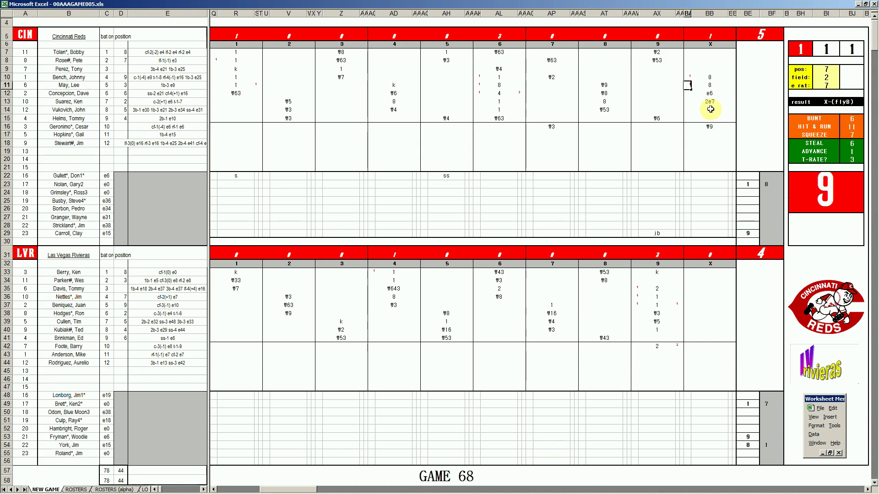
{"action": "left_click", "coordinate": [710, 109]}
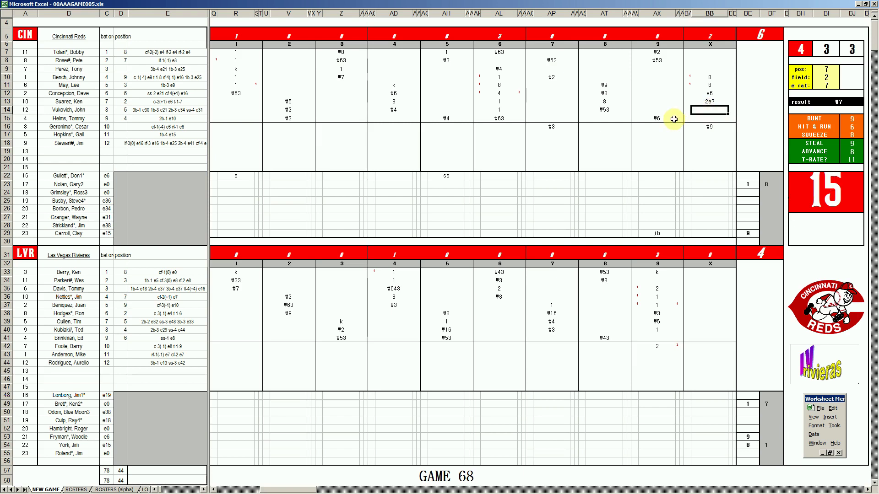
{"action": "type", "text": "1"}
{"action": "key", "text": "Left"}
{"action": "key", "text": "Up"}
{"action": "key", "text": "Up"}
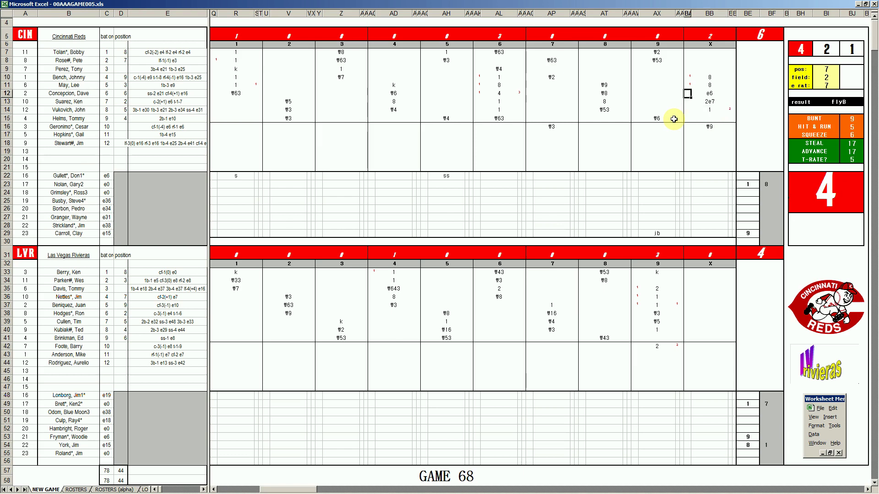
{"action": "key", "text": "Down"}
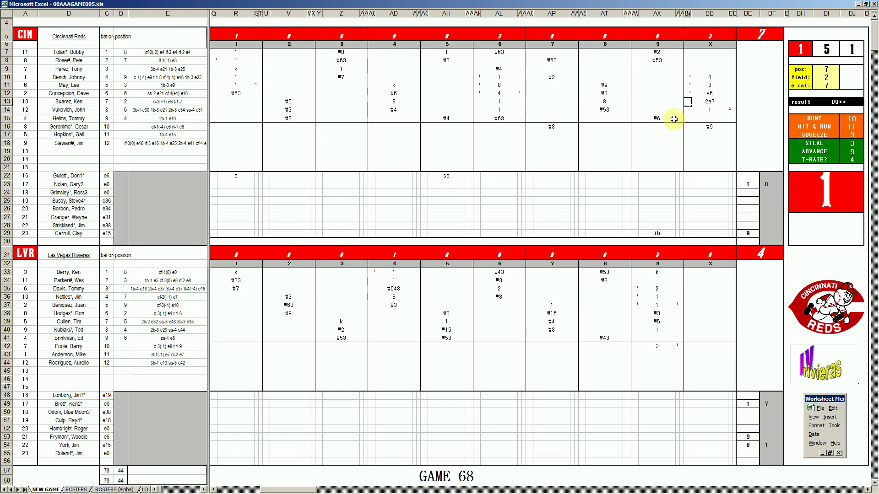
{"action": "left_click", "coordinate": [710, 119]}
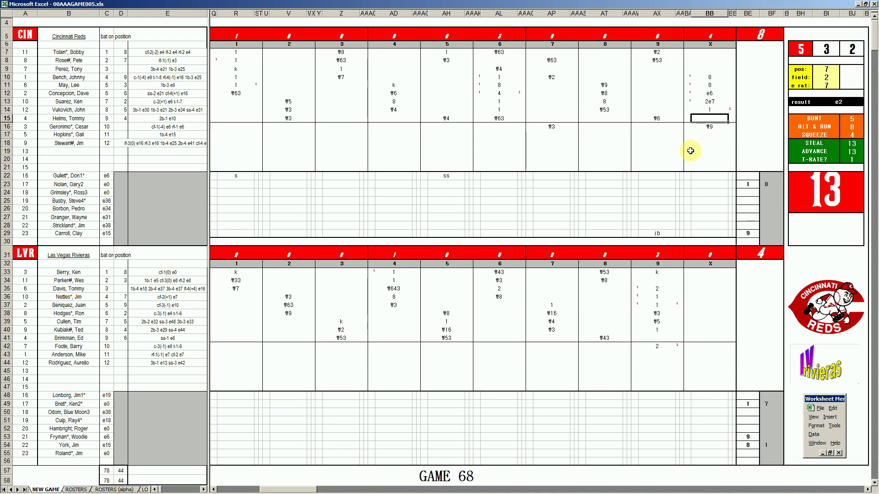
{"action": "type", "text": "1"}
{"action": "key", "text": "BackSpace"}
{"action": "key", "text": "Escape"}
- Set the fielding lookup to position 4, field rating 3 and error rating 29
{"action": "key", "text": "ctrl+q"}
{"action": "type", "text": "4"}
{"action": "key", "text": "Return"}
{"action": "type", "text": "3"}
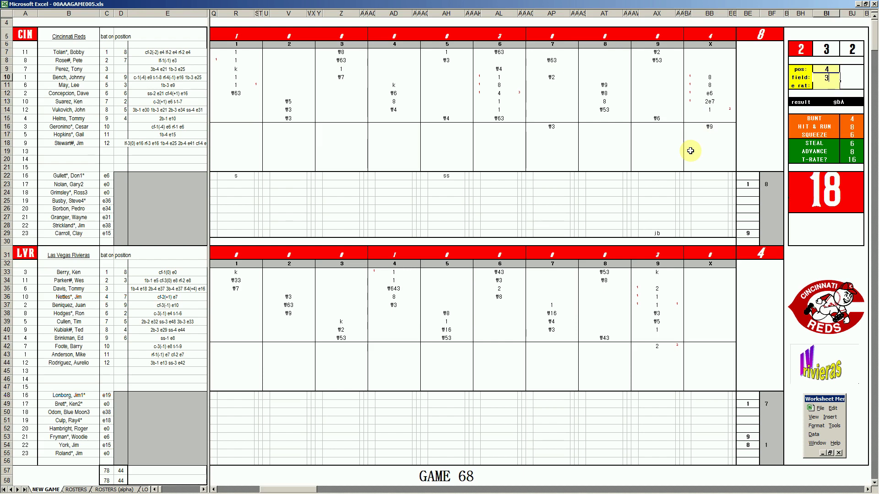
{"action": "key", "text": "Return"}
{"action": "type", "text": "29"}
{"action": "key", "text": "Return"}
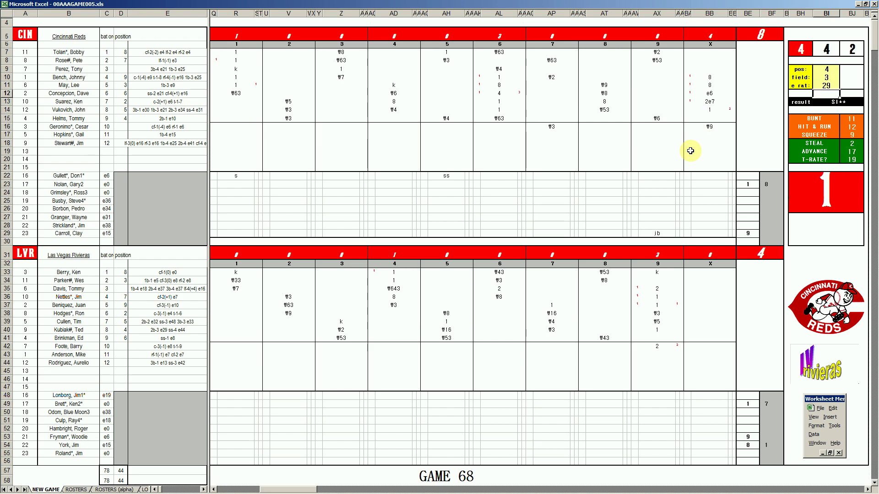
- Record the extra-inning at-bats as 1 in BB15, out 52 in BB7 and out 64 in BB8
{"action": "left_click", "coordinate": [711, 117]}
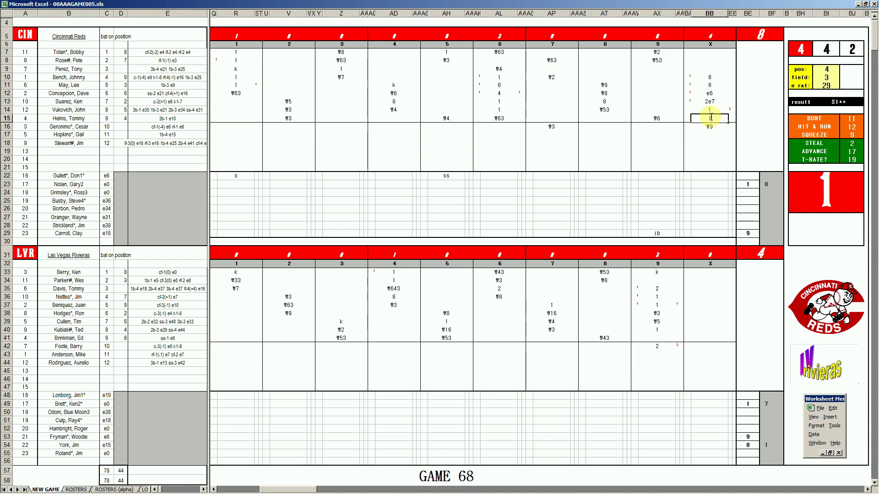
{"action": "key", "text": "Return"}
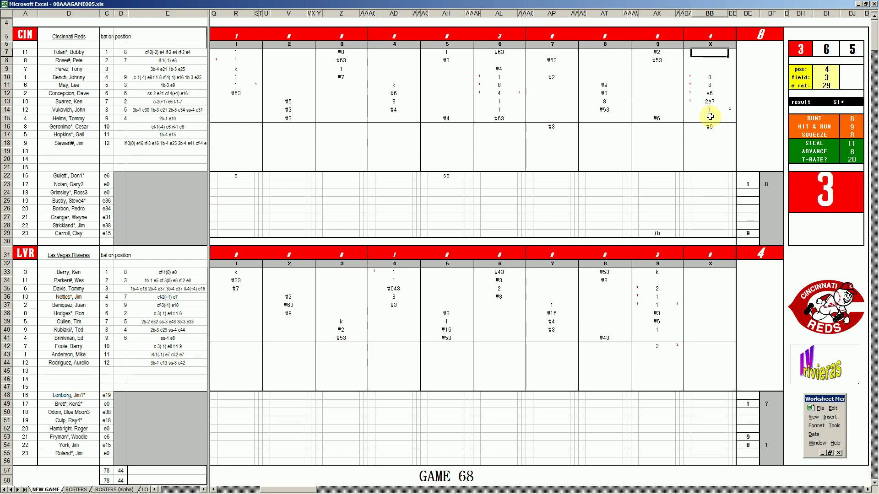
{"action": "type", "text": "#52"}
{"action": "key", "text": "Return"}
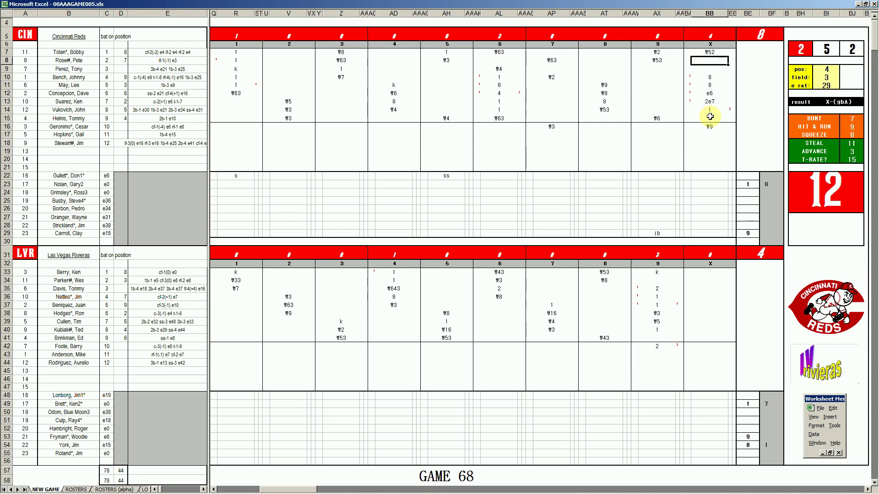
{"action": "type", "text": "#64"}
- Credit the Reds pitcher in row 29 with 1 inning and bring in the row 28 pitcher in inning 10
{"action": "left_click", "coordinate": [772, 234]}
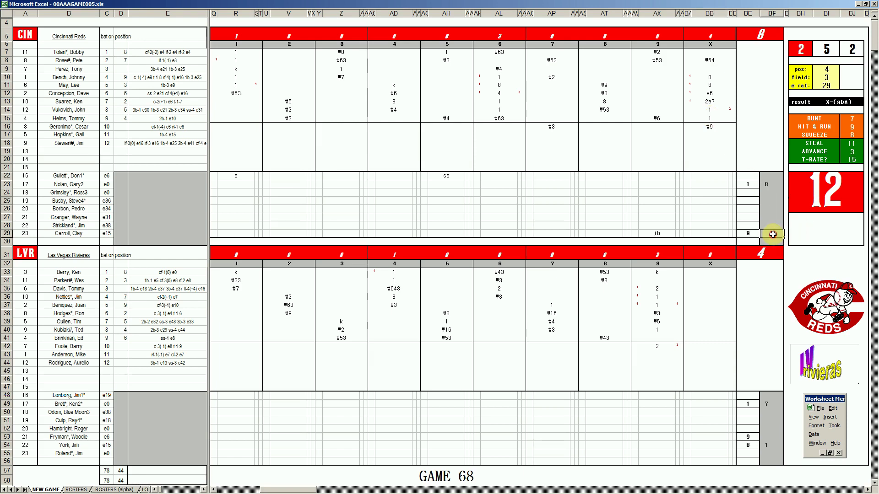
{"action": "type", "text": "1"}
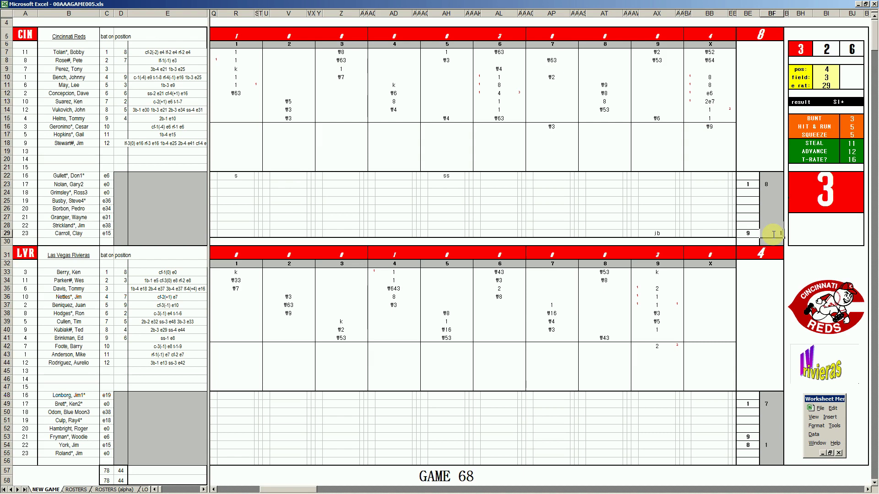
{"action": "key", "text": "Return"}
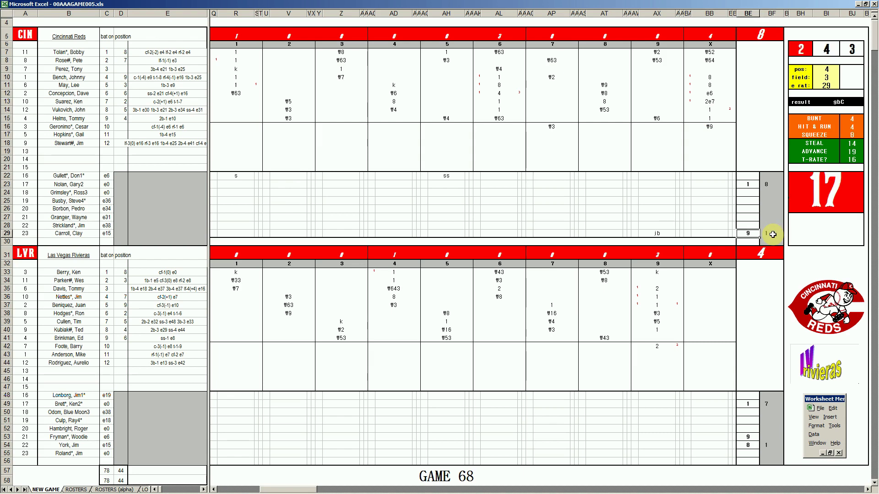
{"action": "key", "text": "Up"}
{"action": "type", "text": "10"}
{"action": "key", "text": "Return"}
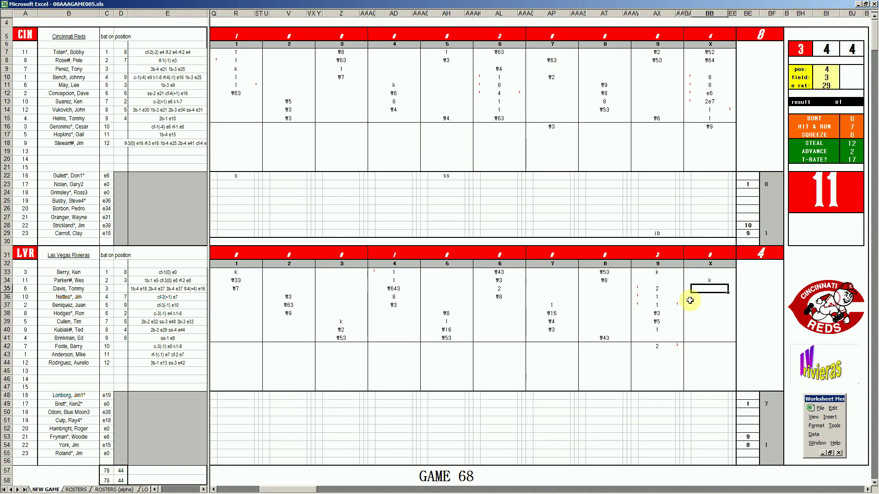
- Record the Rivieras' extra-inning outs as 63 in BB35 and 53 in BB36
{"action": "type", "text": "\\63"}
{"action": "key", "text": "Return"}
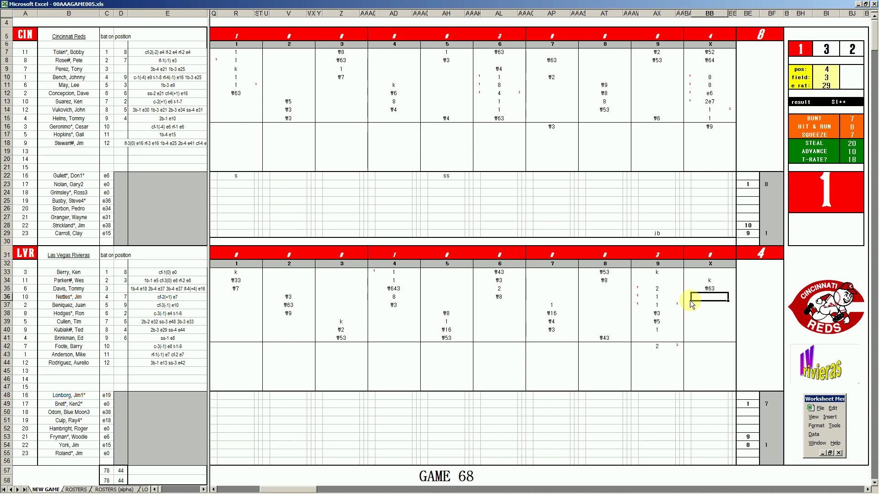
{"action": "type", "text": "\\53"}
{"action": "key", "text": "Return"}
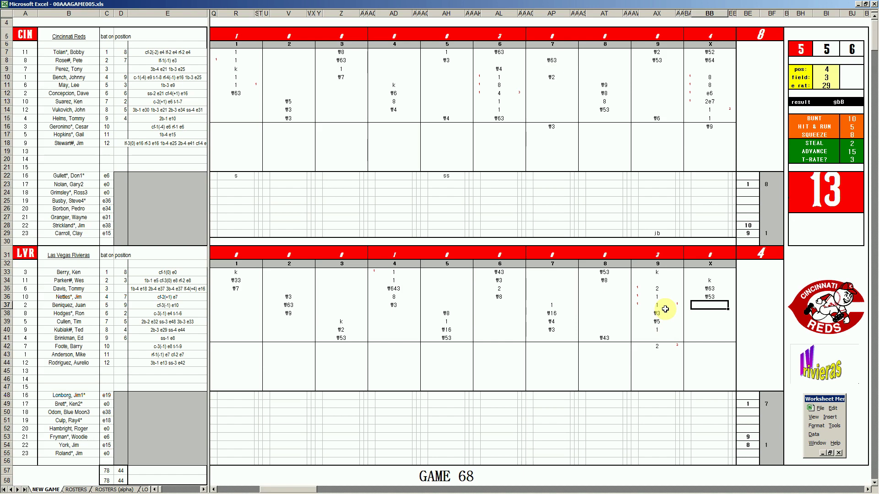
- Enter 1 inning pitched for the Reds reliever in BF28 and the Rivieras reliever in BF53
{"action": "left_click", "coordinate": [763, 227]}
{"action": "type", "text": "1"}
{"action": "key", "text": "Return"}
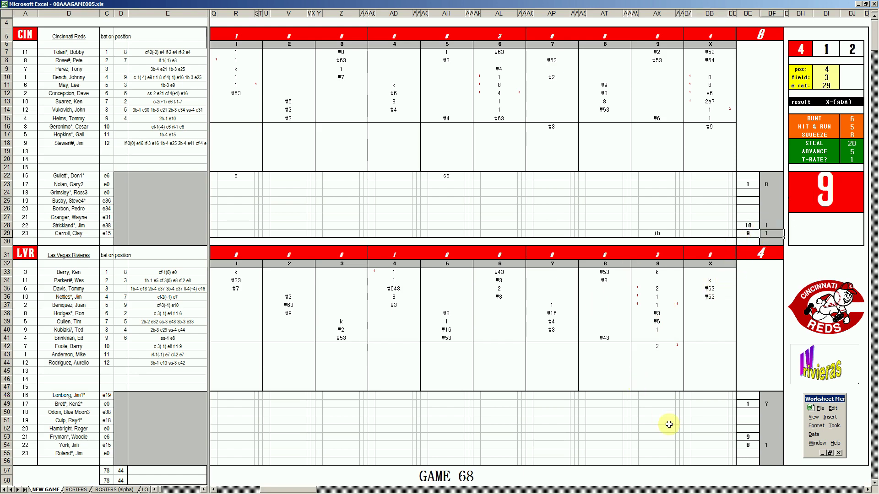
{"action": "left_click", "coordinate": [768, 436]}
{"action": "type", "text": "1"}
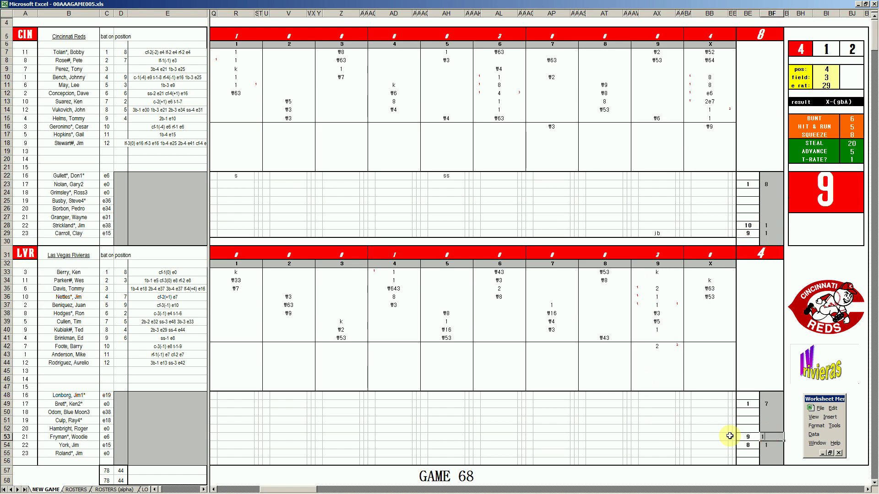
{"action": "key", "text": "Up"}
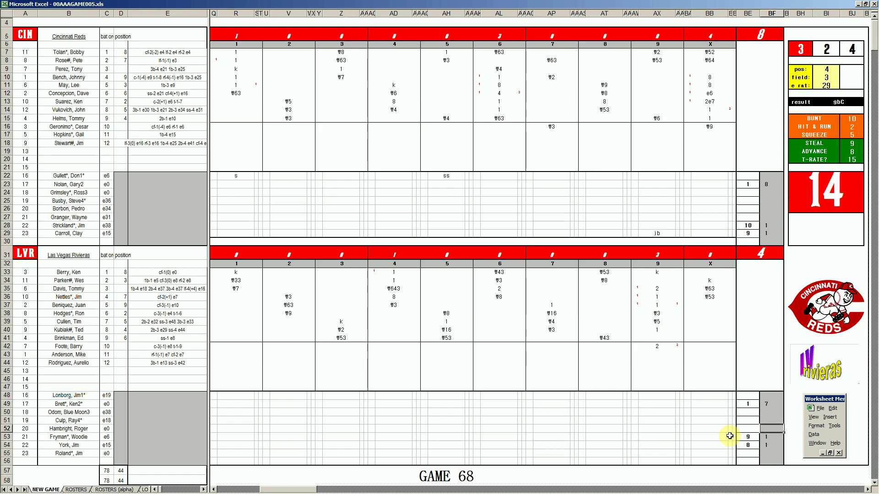
- Copy the finished Game 68 to a new workbook with the scoresheet cleared, and switch to Book2
{"action": "left_click", "coordinate": [173, 406]}
{"action": "key", "text": "ctrl+q"}
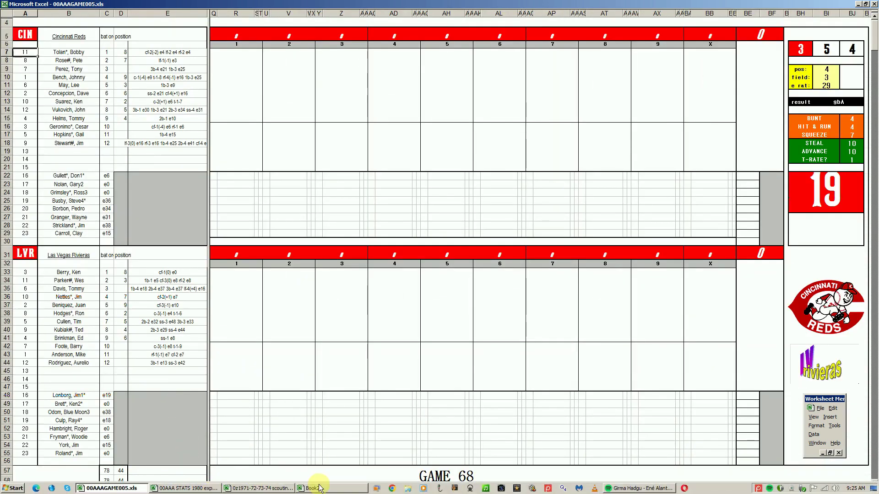
{"action": "left_click", "coordinate": [320, 488]}
- Give the Rivieras pitcher in row 53 a loss, 2 hits, 4 runs and 2 walks
{"action": "left_click", "coordinate": [143, 350]}
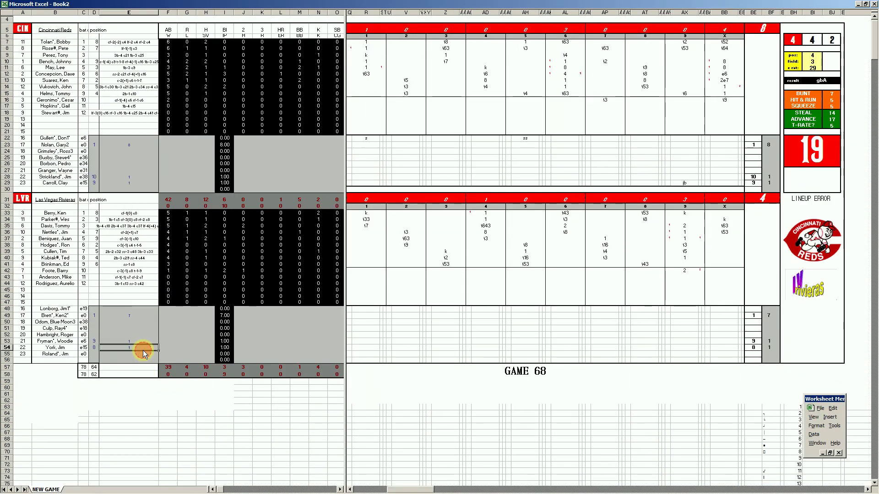
{"action": "key", "text": "Tab"}
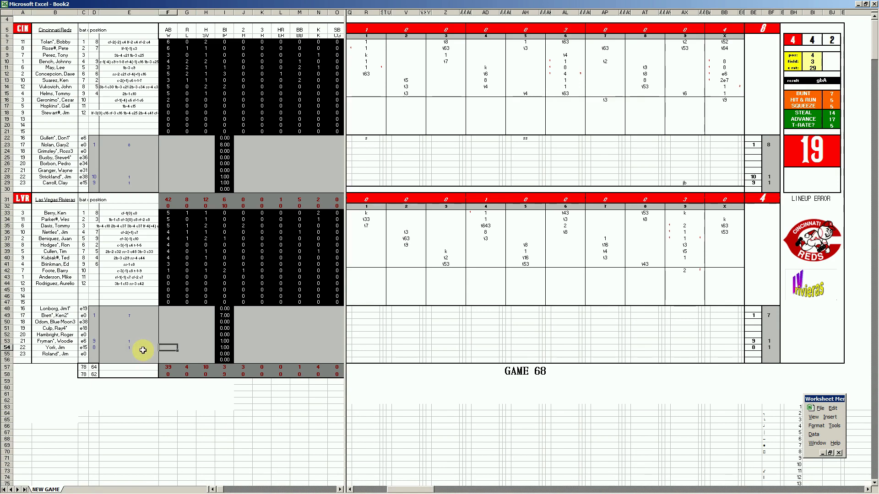
{"action": "key", "text": "Tab"}
{"action": "key", "text": "Up"}
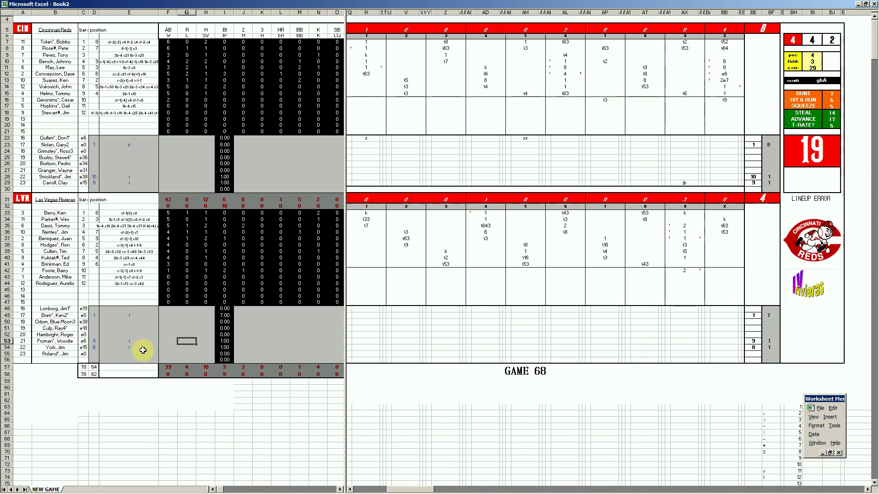
{"action": "type", "text": "1"}
{"action": "key", "text": "Tab"}
{"action": "key", "text": "Tab"}
{"action": "key", "text": "Tab"}
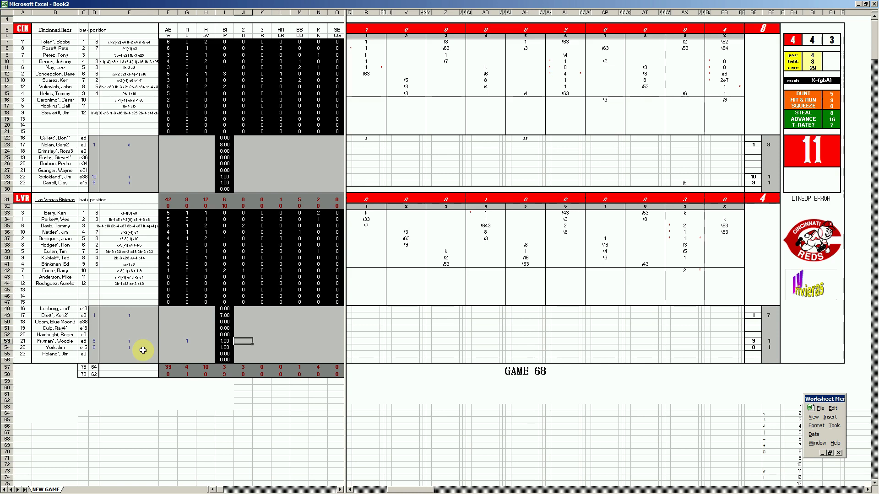
{"action": "type", "text": "2"}
{"action": "key", "text": "Tab"}
{"action": "type", "text": "4"}
{"action": "key", "text": "Tab"}
{"action": "key", "text": "Tab"}
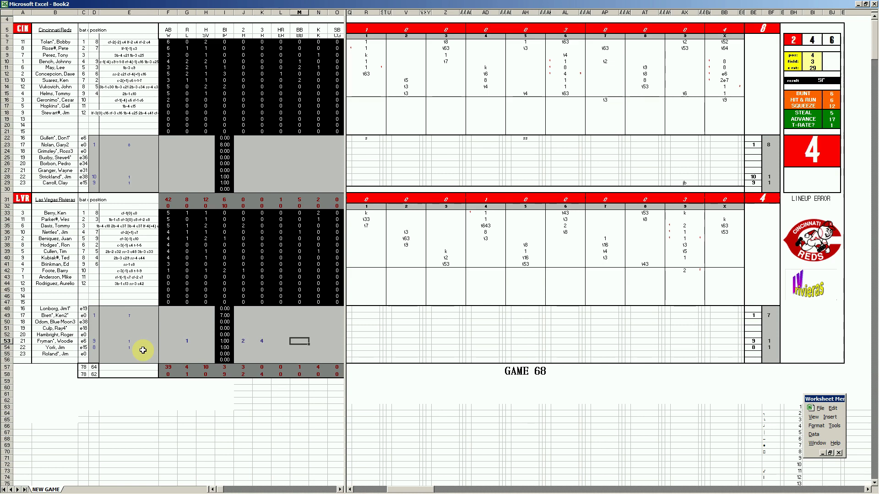
{"action": "type", "text": "2"}
- Enter 1 walk for the Rivieras pitcher in row 54
{"action": "key", "text": "Left"}
{"action": "key", "text": "Left"}
{"action": "key", "text": "Left"}
{"action": "key", "text": "Down"}
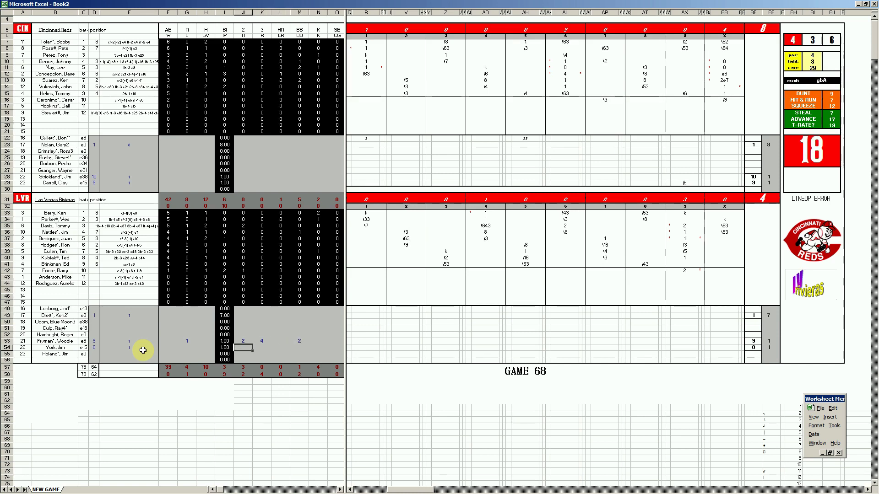
{"action": "key", "text": "Right"}
{"action": "key", "text": "Right"}
{"action": "key", "text": "Right"}
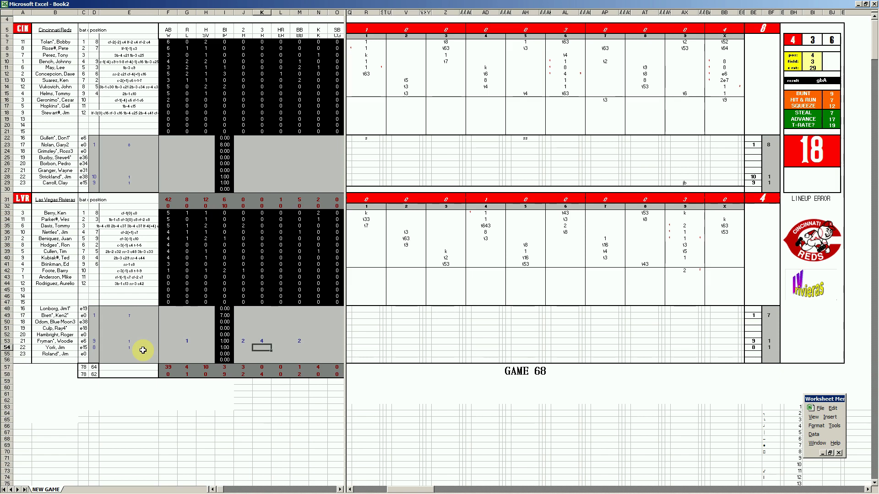
{"action": "type", "text": "1"}
- Give the Rivieras starter in row 49 10 hits, 4 runs, 4 earned runs, 2 walks and 2 strikeouts
{"action": "key", "text": "Up"}
{"action": "key", "text": "Up"}
{"action": "key", "text": "Up"}
{"action": "key", "text": "Left"}
{"action": "key", "text": "Left"}
{"action": "key", "text": "Left"}
{"action": "key", "text": "Up"}
{"action": "key", "text": "Up"}
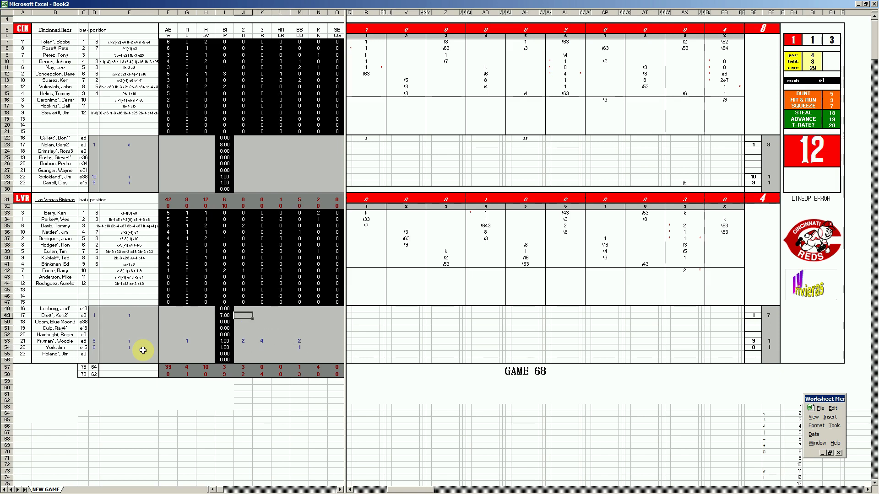
{"action": "type", "text": "10"}
{"action": "key", "text": "Right"}
{"action": "type", "text": "4"}
{"action": "key", "text": "Right"}
{"action": "type", "text": "4"}
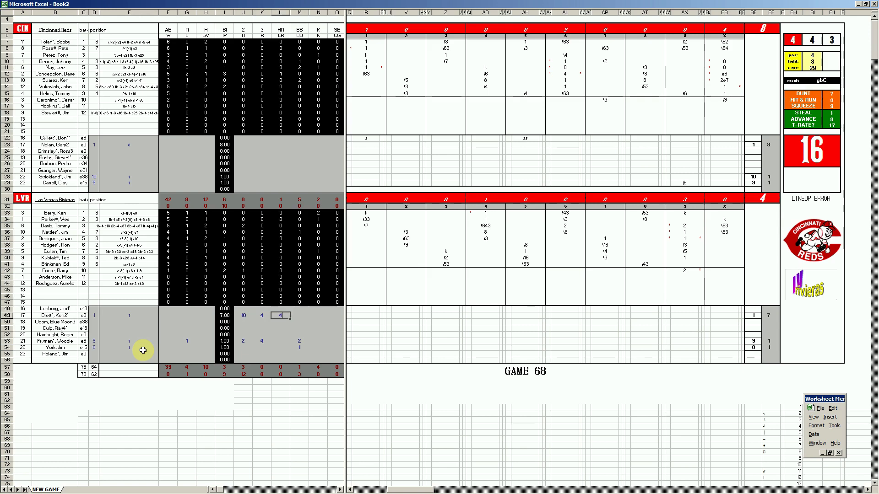
{"action": "key", "text": "Tab"}
{"action": "type", "text": "2"}
{"action": "key", "text": "Tab"}
{"action": "type", "text": "2"}
- Credit the Reds pitcher in row 29 with 1 win
{"action": "key", "text": "shift+Return"}
{"action": "key", "text": "Up"}
{"action": "key", "text": "Up"}
{"action": "key", "text": "Up"}
{"action": "key", "text": "Up"}
{"action": "key", "text": "Up"}
{"action": "key", "text": "Up"}
{"action": "key", "text": "Up"}
{"action": "key", "text": "Up"}
{"action": "key", "text": "Up"}
{"action": "key", "text": "Up"}
{"action": "key", "text": "Up"}
{"action": "key", "text": "Up"}
{"action": "key", "text": "Up"}
{"action": "key", "text": "Up"}
{"action": "key", "text": "Up"}
{"action": "key", "text": "Up"}
{"action": "key", "text": "Up"}
{"action": "key", "text": "Up"}
{"action": "key", "text": "Up"}
{"action": "key", "text": "Up"}
{"action": "key", "text": "Left"}
{"action": "key", "text": "Left"}
{"action": "key", "text": "Left"}
{"action": "key", "text": "Left"}
{"action": "key", "text": "Left"}
{"action": "key", "text": "Right"}
{"action": "key", "text": "Down"}
{"action": "type", "text": "1"}
- Credit the Reds pitcher in row 28 with 1 save and 1 strikeout
{"action": "key", "text": "Right"}
{"action": "key", "text": "Right"}
{"action": "key", "text": "Up"}
{"action": "type", "text": "1"}
{"action": "key", "text": "Right"}
{"action": "key", "text": "Right"}
{"action": "key", "text": "Right"}
{"action": "key", "text": "Right"}
{"action": "key", "text": "Right"}
{"action": "key", "text": "Right"}
{"action": "type", "text": "1"}
- Give the Reds pitcher in row 29 3 hits, 1 run, 1 earned run and 1 strikeout
{"action": "key", "text": "Left"}
{"action": "key", "text": "Left"}
{"action": "key", "text": "Left"}
{"action": "key", "text": "Left"}
{"action": "key", "text": "Down"}
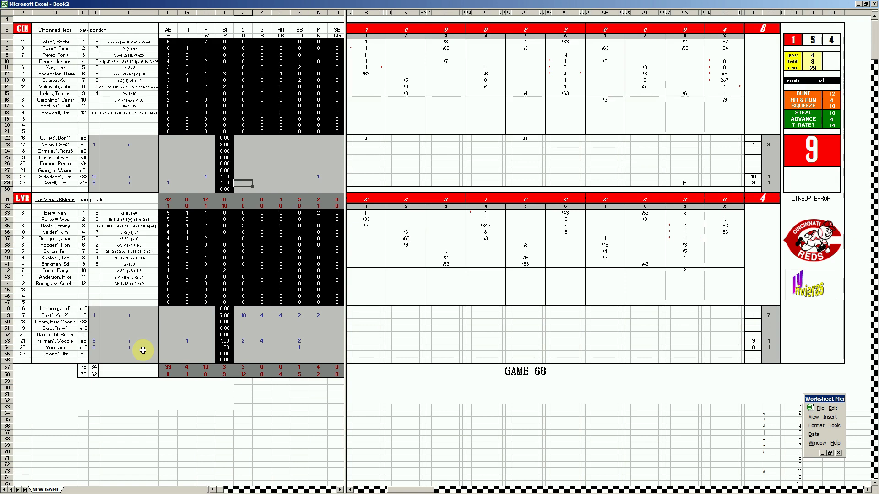
{"action": "type", "text": "3"}
{"action": "key", "text": "Right"}
{"action": "type", "text": "1"}
{"action": "key", "text": "Right"}
{"action": "type", "text": "1"}
{"action": "key", "text": "Right"}
{"action": "key", "text": "Right"}
{"action": "type", "text": "1"}
- Give the Reds starter in row 23 7 hits, 3 runs, 3 earned runs, 1 walk and 2 strikeouts
{"action": "key", "text": "Left"}
{"action": "key", "text": "Left"}
{"action": "key", "text": "Left"}
{"action": "key", "text": "Left"}
{"action": "key", "text": "Up"}
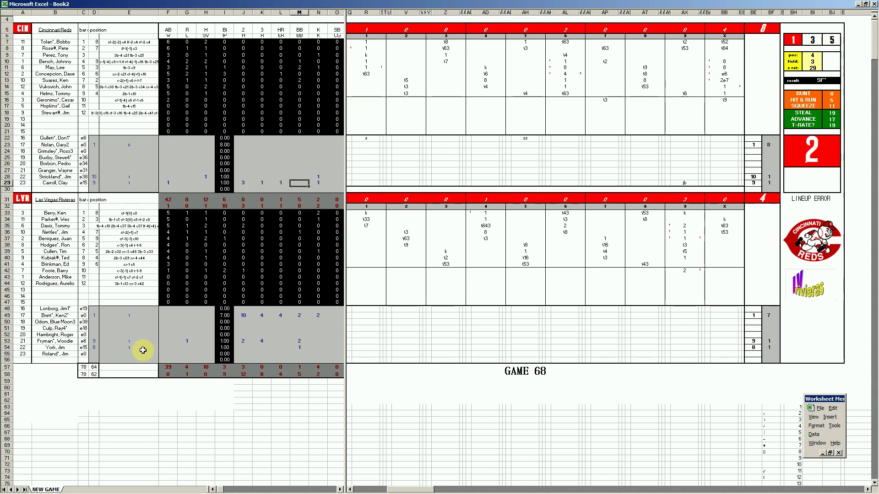
{"action": "key", "text": "Up"}
{"action": "key", "text": "Up"}
{"action": "key", "text": "Up"}
{"action": "key", "text": "Up"}
{"action": "key", "text": "Up"}
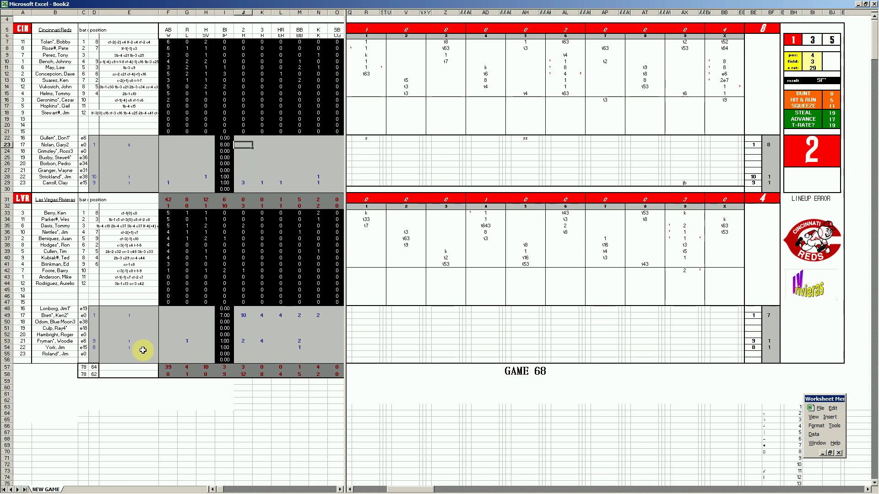
{"action": "type", "text": "7"}
{"action": "key", "text": "Right"}
{"action": "type", "text": "3"}
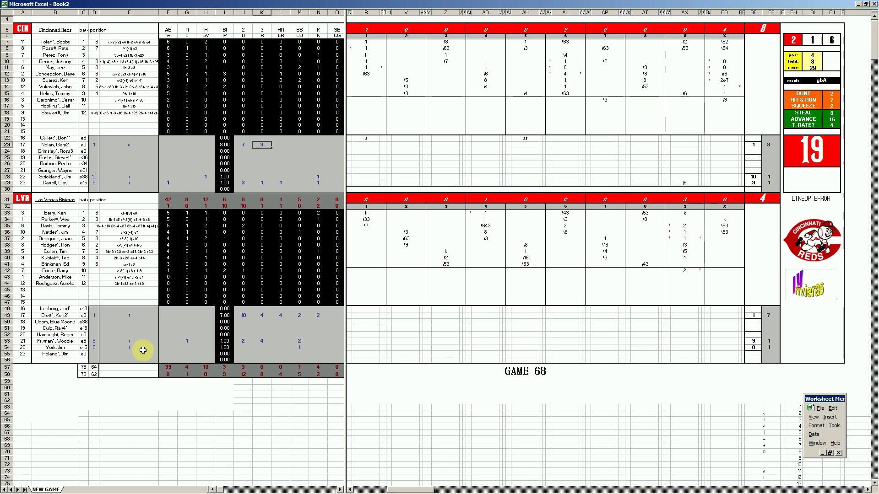
{"action": "key", "text": "Right"}
{"action": "type", "text": "3"}
{"action": "key", "text": "Right"}
{"action": "type", "text": "1"}
{"action": "key", "text": "Right"}
{"action": "type", "text": "2"}
{"action": "key", "text": "Return"}
{"action": "key", "text": "Down"}
{"action": "key", "text": "Right"}
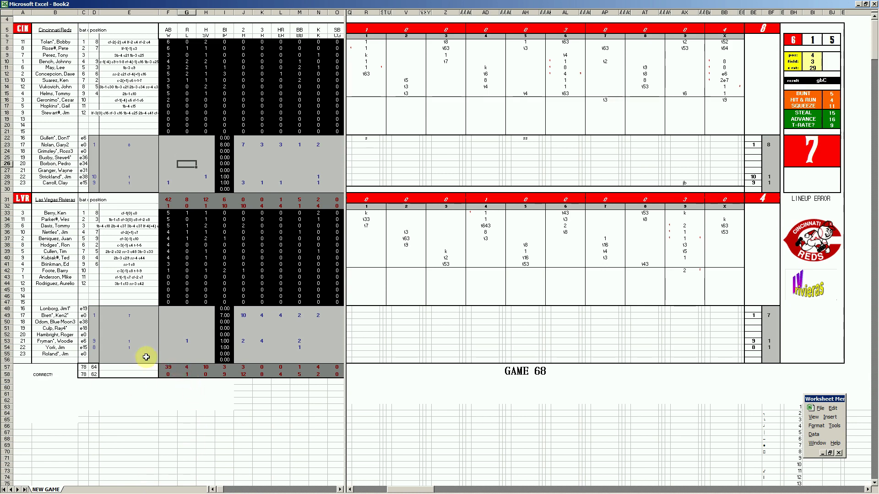
- Set the innings pitched of the Rivieras pitcher in E53 to 2
{"action": "left_click", "coordinate": [118, 342]}
{"action": "type", "text": "2"}
{"action": "key", "text": "Return"}
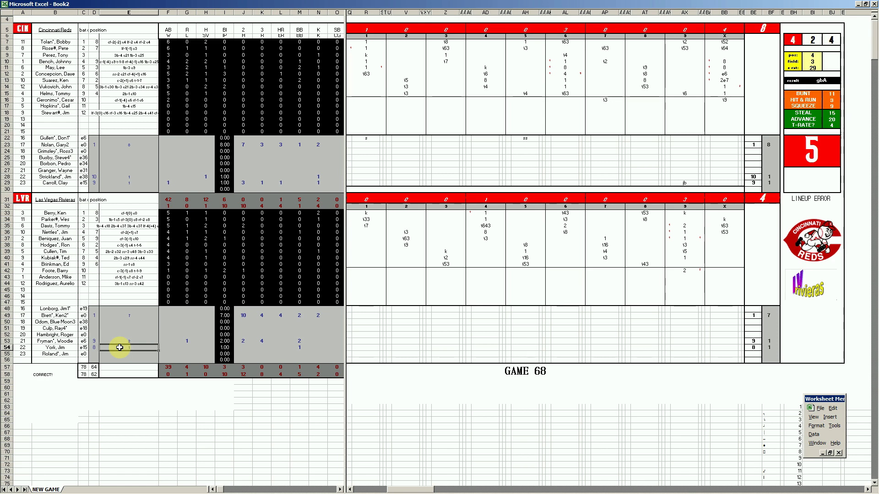
- Save the Game 68 workbook as 11cinlv
{"action": "key", "text": "ctrl+s"}
{"action": "type", "text": "11"}
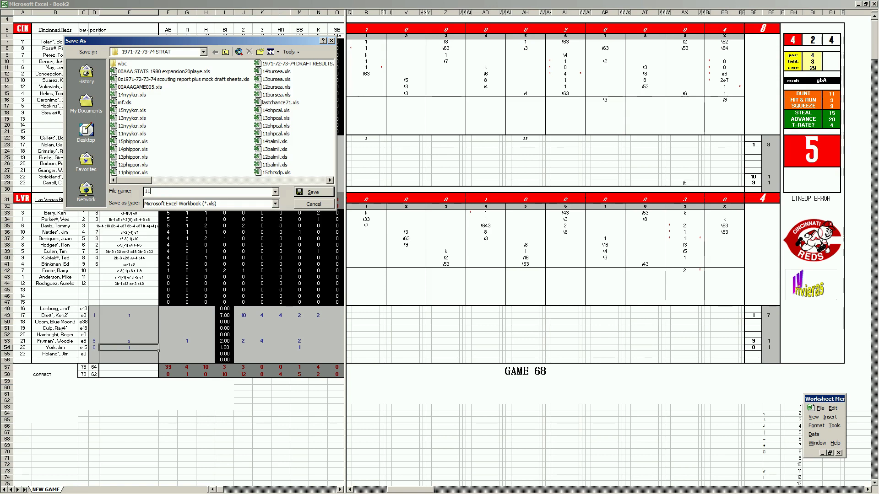
{"action": "type", "text": "cinlv"}
{"action": "key", "text": "Return"}
- Save the workbook again as mf.xls over the existing file and transfer the box score to the STATS sheet of the season statistics workbook
{"action": "key", "text": "F12"}
{"action": "type", "text": "mf"}
{"action": "key", "text": "Return"}
{"action": "key", "text": "Return"}
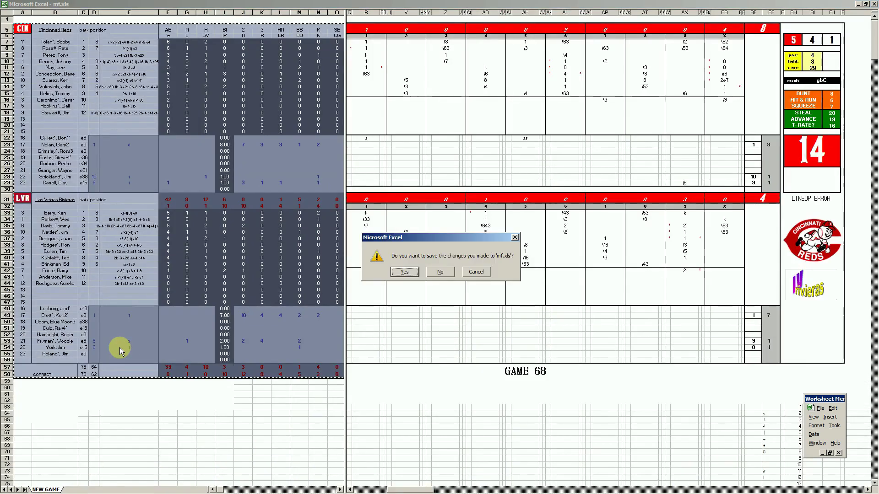
{"action": "key", "text": "Return"}
{"action": "key", "text": "ctrl+Page_Down"}
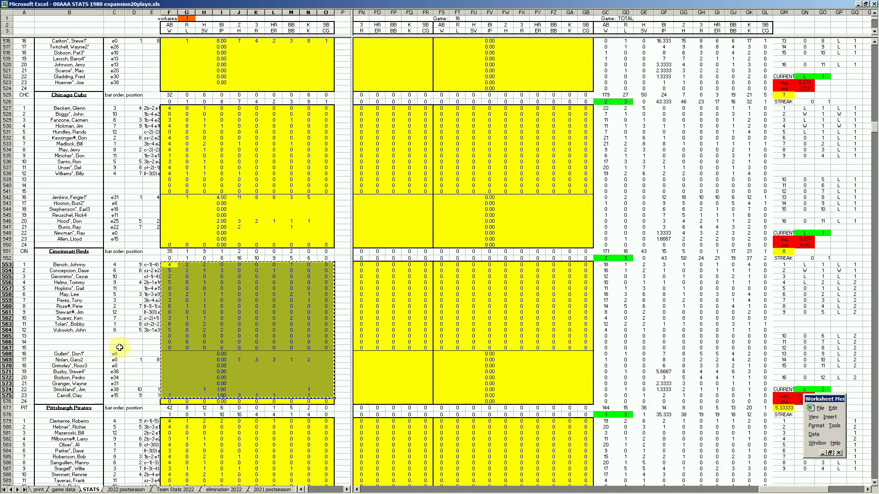
- Paste the copied Cincinnati Reds statistics into their Game 5 block starting at BM553
{"action": "left_click_drag", "start_coordinate": [769, 489], "coordinate": [442, 490]}
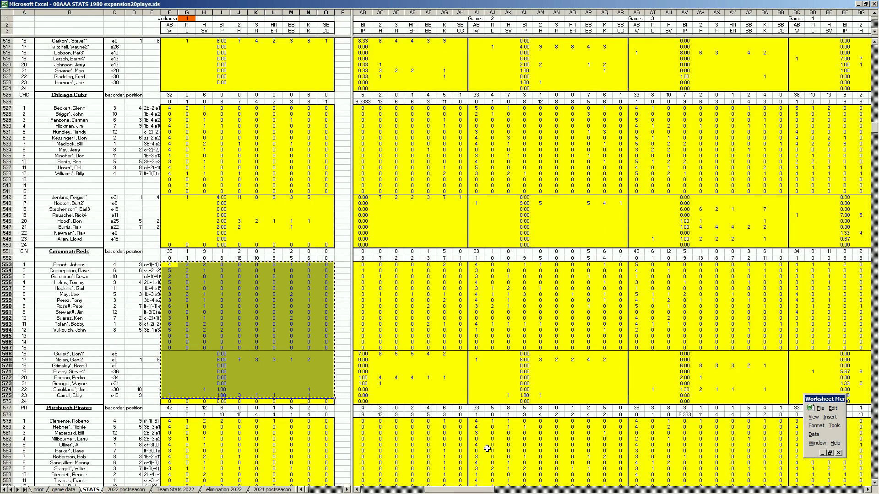
{"action": "left_click", "coordinate": [865, 490]}
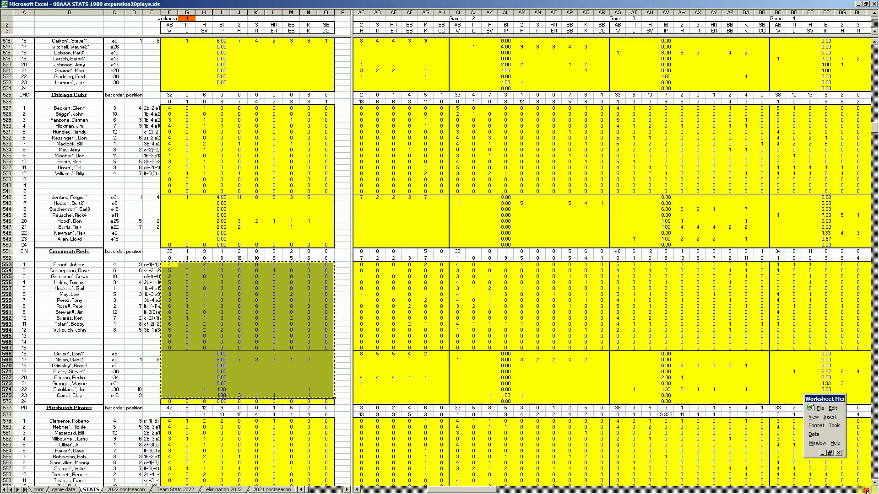
{"action": "left_click", "coordinate": [865, 490]}
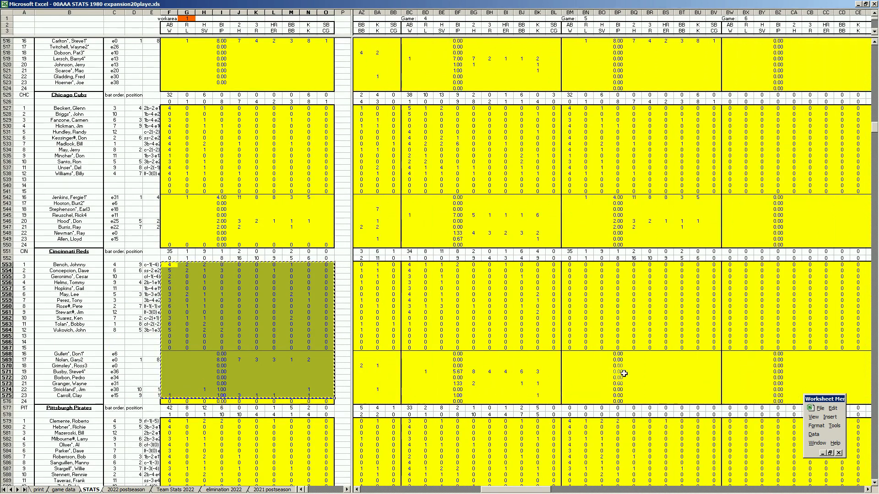
{"action": "right_click", "coordinate": [570, 267]}
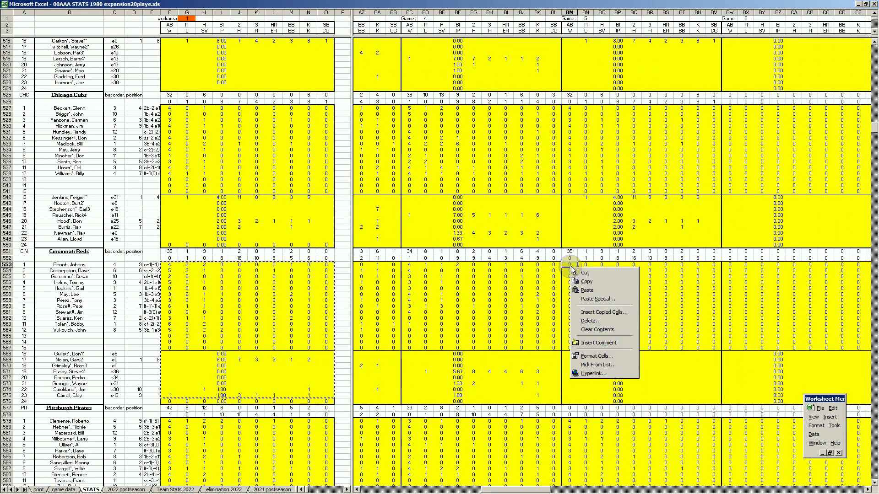
{"action": "left_click", "coordinate": [586, 289]}
- Copy the Las Vegas Rivieras' work-area statistics and paste them into their Game 6 block starting at BW683
{"action": "left_click", "coordinate": [308, 314]}
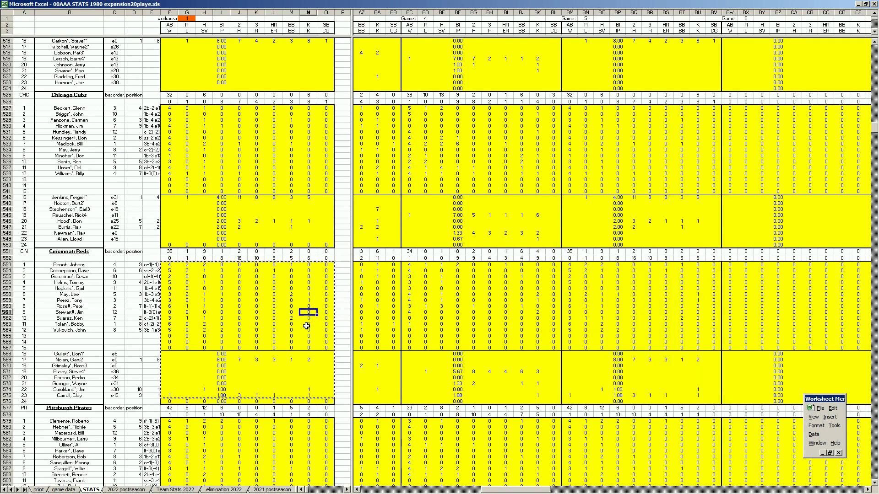
{"action": "key", "text": "ctrl+l"}
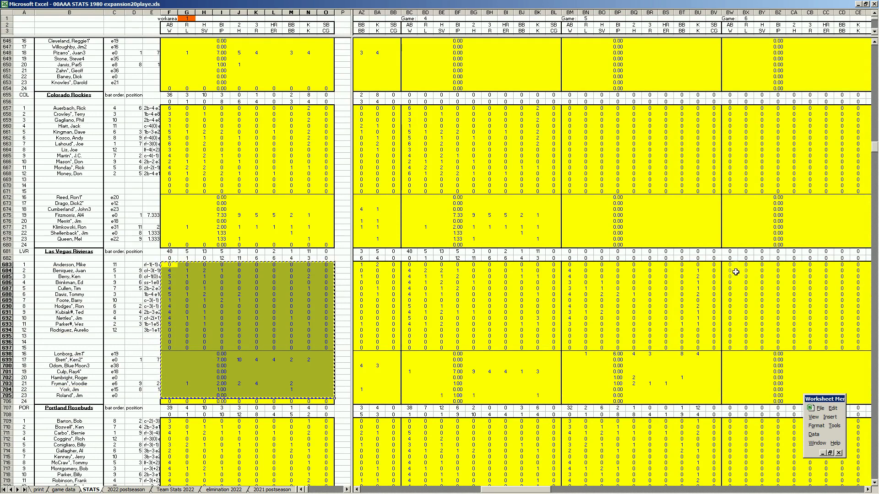
{"action": "right_click", "coordinate": [731, 266]}
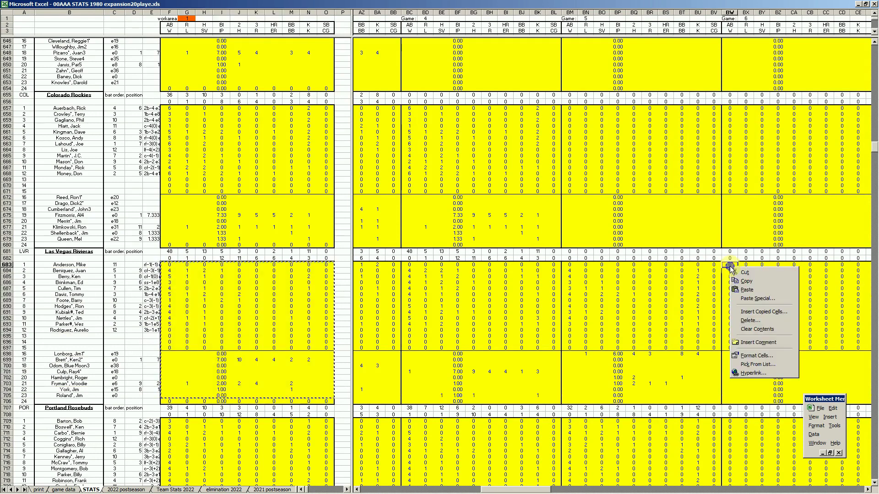
{"action": "left_click", "coordinate": [742, 289]}
- Examine the season totals, win-loss records and current streaks of the Rivieras and the Reds in the STATS sheet
{"action": "left_click_drag", "start_coordinate": [496, 489], "coordinate": [776, 486]}
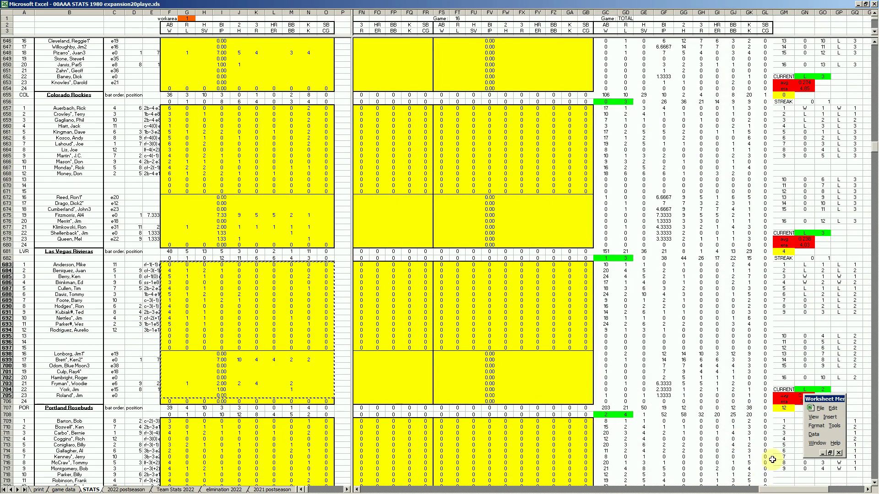
{"action": "left_click", "coordinate": [866, 490]}
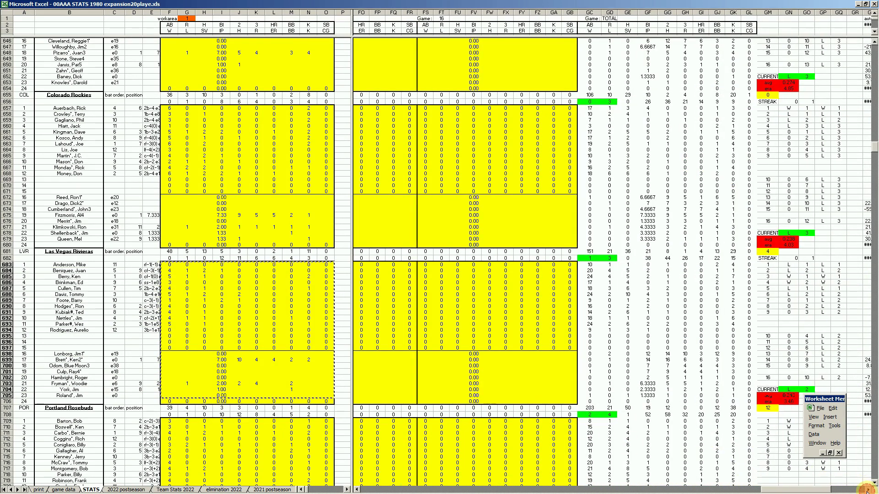
{"action": "left_click", "coordinate": [867, 490]}
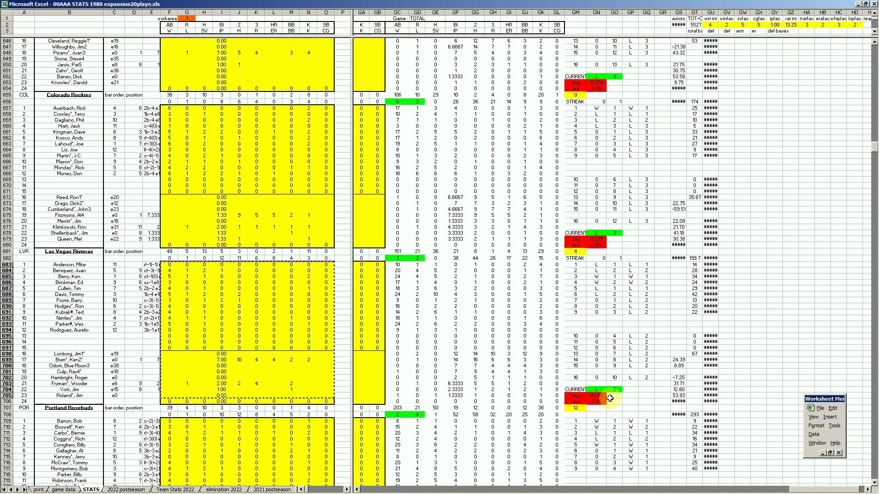
{"action": "left_click", "coordinate": [305, 366]}
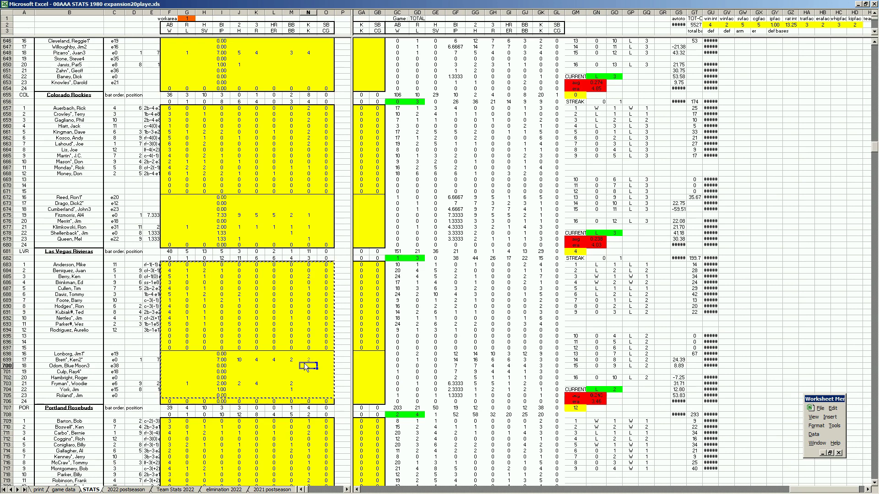
{"action": "key", "text": "Page_Up"}
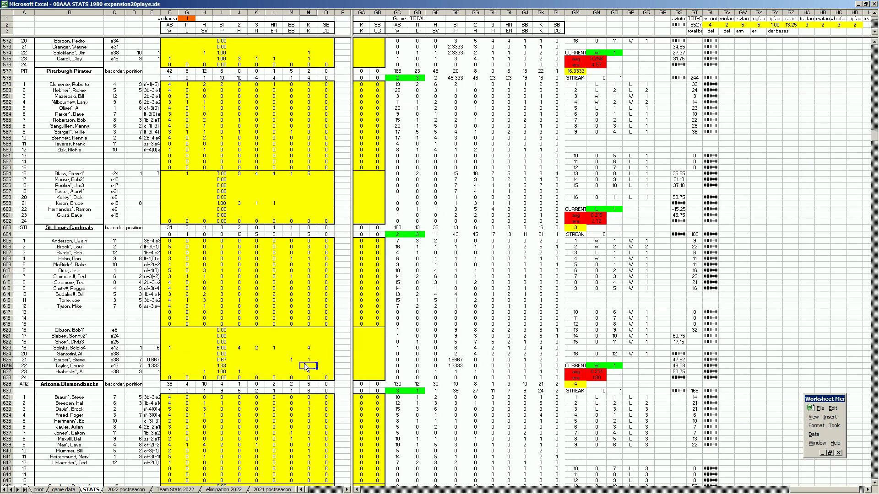
{"action": "scroll", "coordinate": [305, 366], "scroll_direction": "up", "scroll_amount": 9}
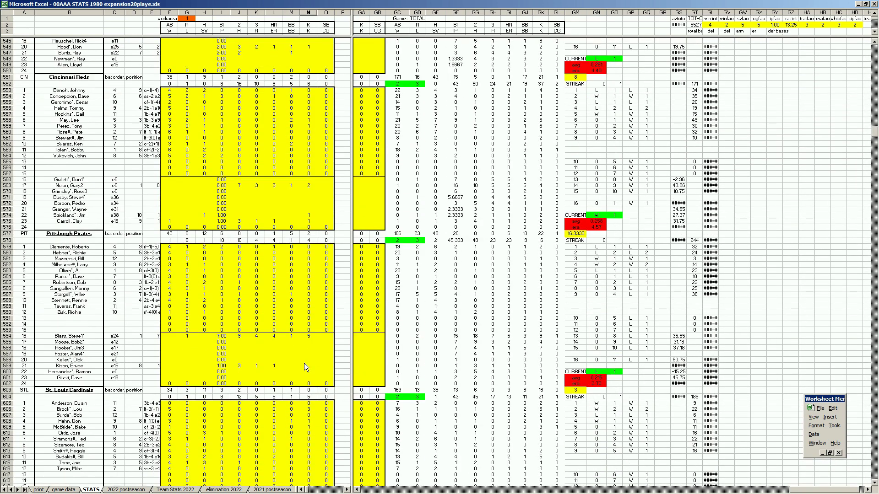
{"action": "scroll", "coordinate": [303, 364], "scroll_direction": "up", "scroll_amount": 2}
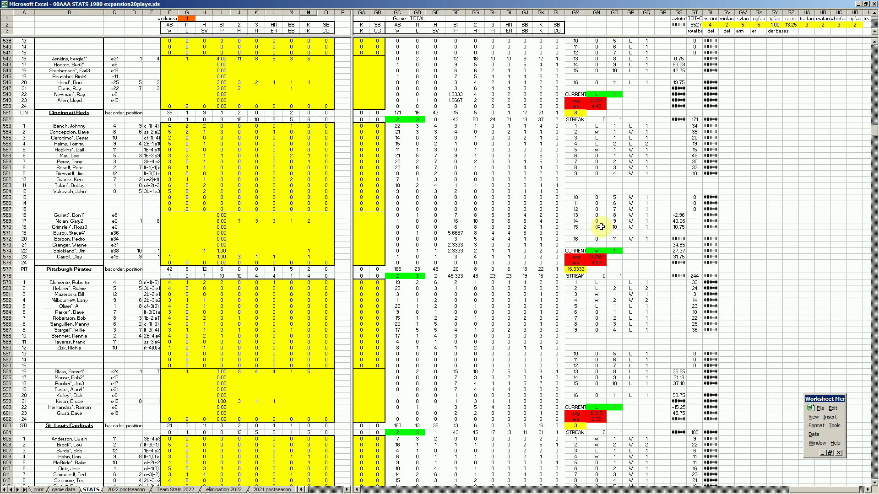
{"action": "left_click", "coordinate": [302, 235]}
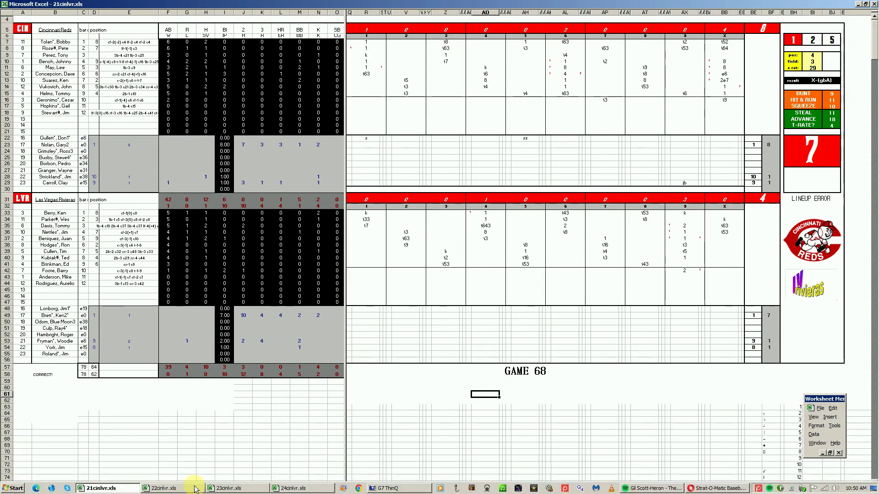
- Review the Game 69 scoresheet in 22cinlvr.xls and the Game 70 scoresheet in 23cinlvr.xls, including their key hits and final outs
{"action": "left_click", "coordinate": [194, 488]}
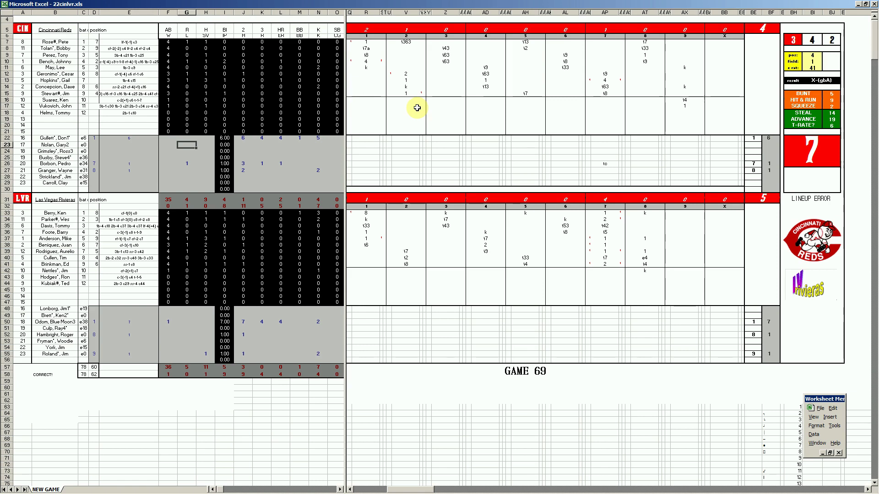
{"action": "left_click", "coordinate": [605, 79]}
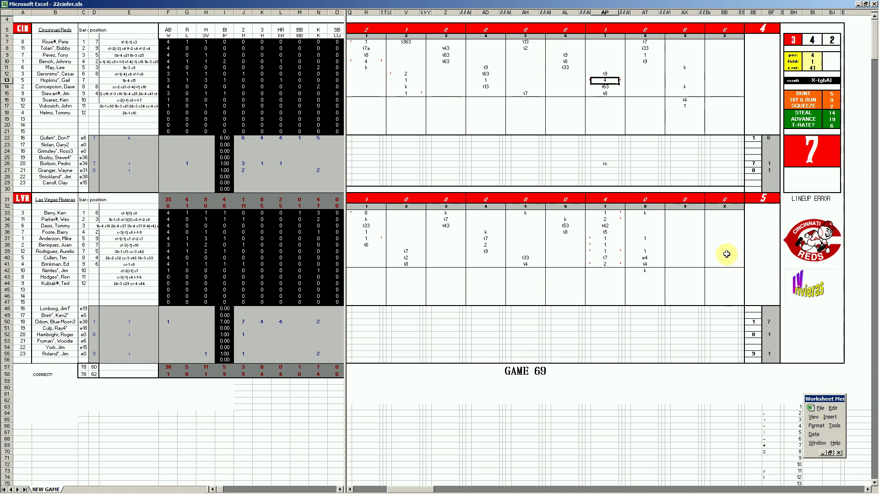
{"action": "mouse_move", "coordinate": [298, 489]}
{"action": "left_click", "coordinate": [228, 489]}
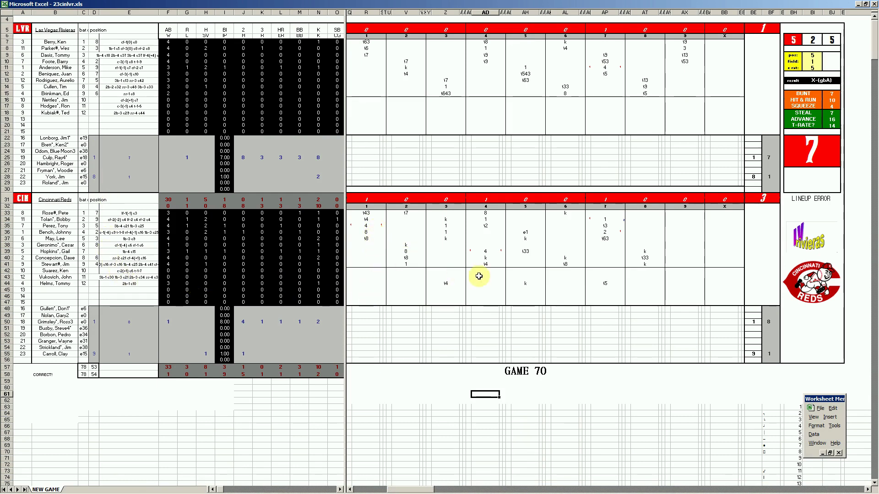
{"action": "left_click", "coordinate": [485, 252]}
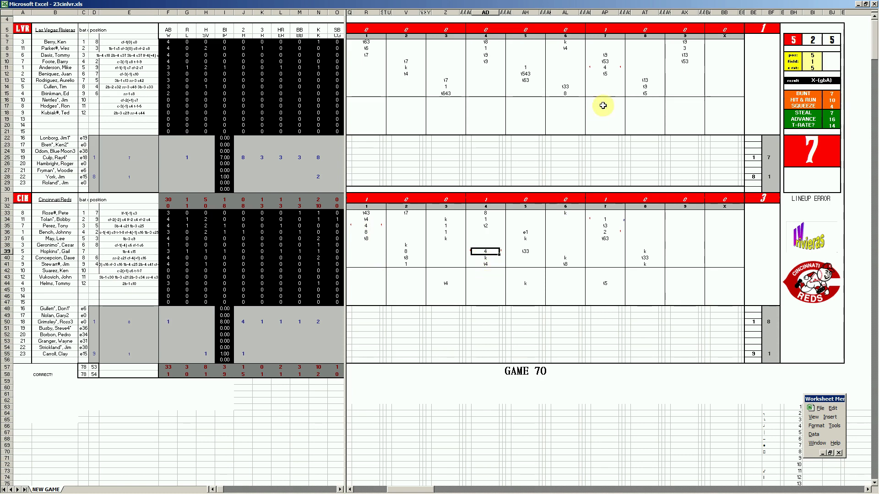
{"action": "left_click", "coordinate": [610, 68]}
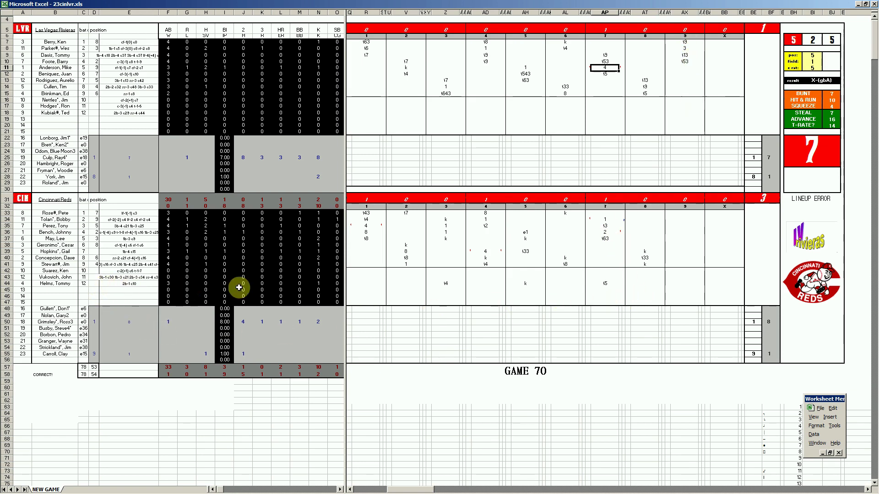
{"action": "left_click", "coordinate": [686, 62]}
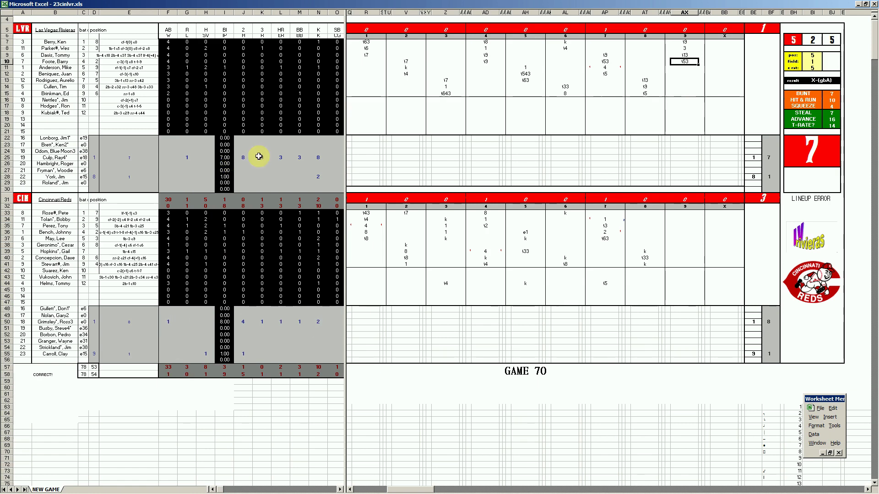
- Review the Game 71 scoresheet in 24cinlvr.xls, checking the Reds' color-coded late-inning and extra-inning plays
{"action": "mouse_move", "coordinate": [282, 491]}
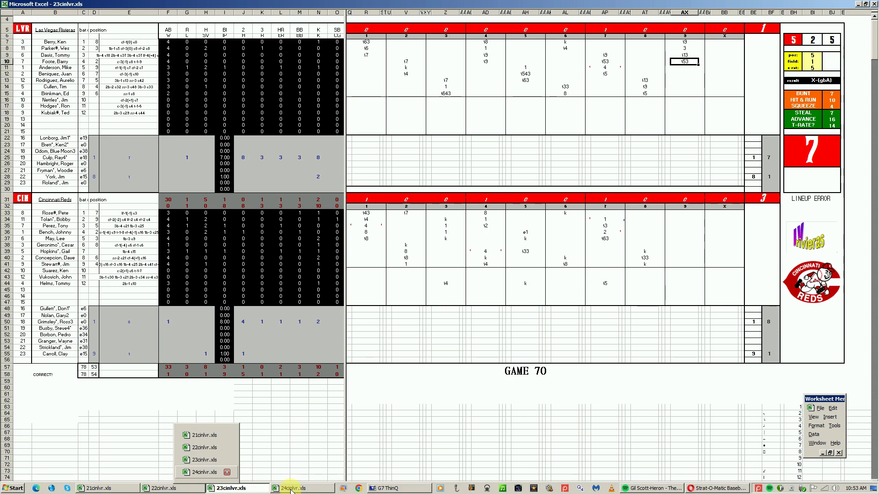
{"action": "left_click", "coordinate": [290, 491]}
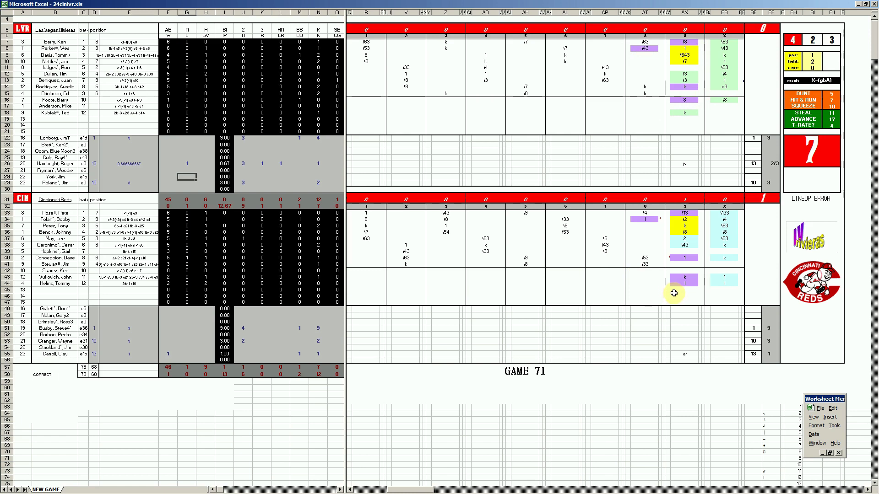
{"action": "left_click", "coordinate": [684, 252]}
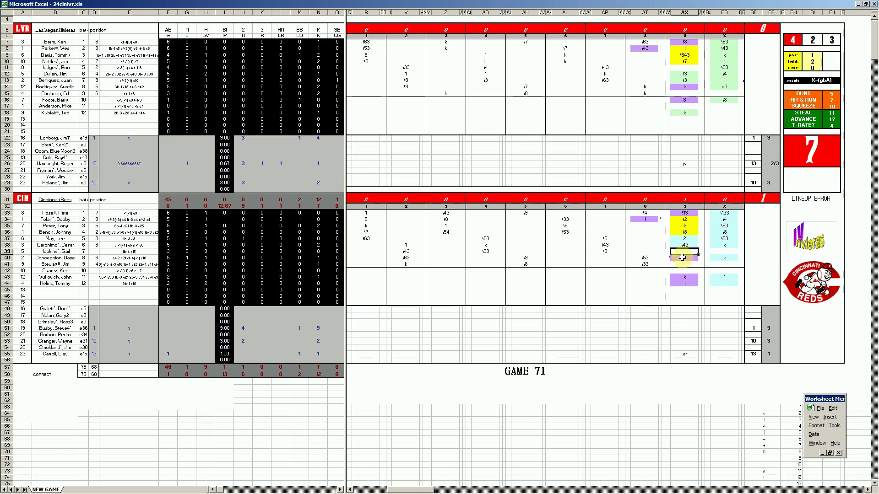
{"action": "left_click", "coordinate": [684, 258]}
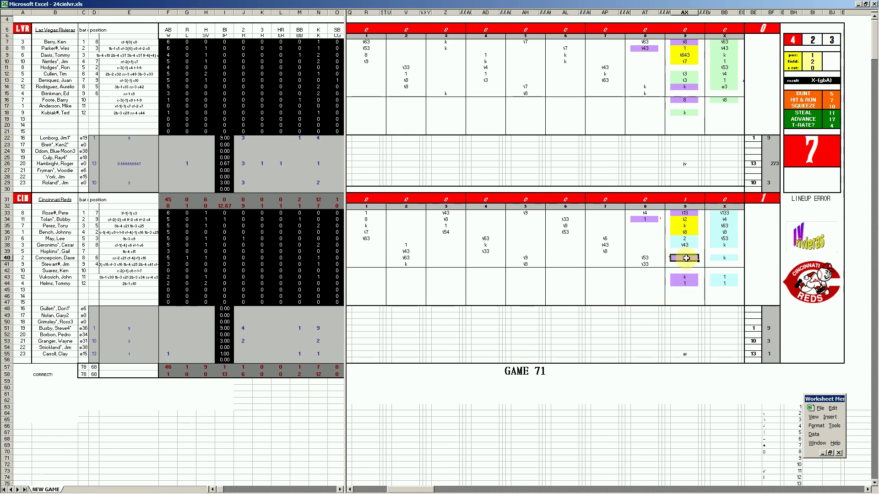
{"action": "left_click", "coordinate": [684, 283]}
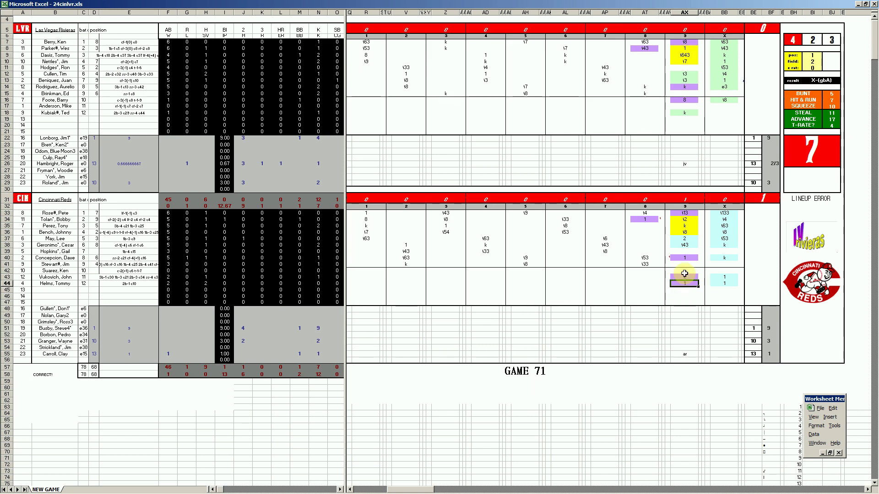
{"action": "left_click", "coordinate": [687, 215]}
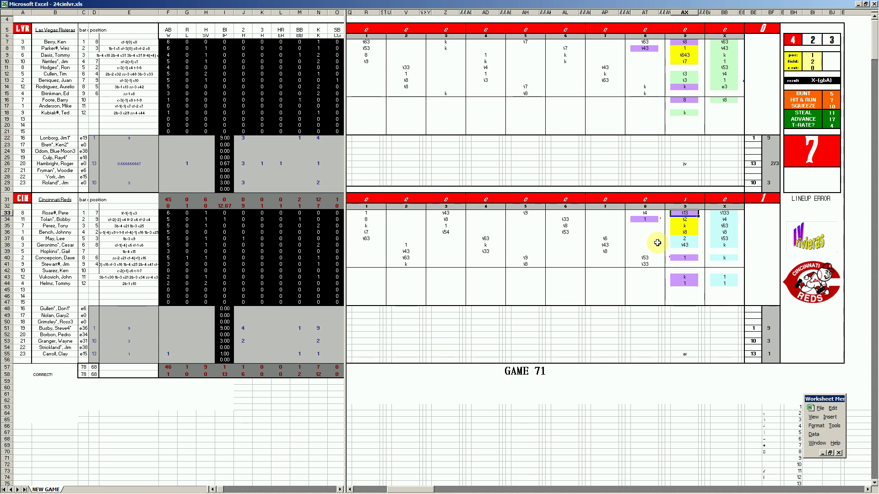
{"action": "left_click", "coordinate": [646, 218]}
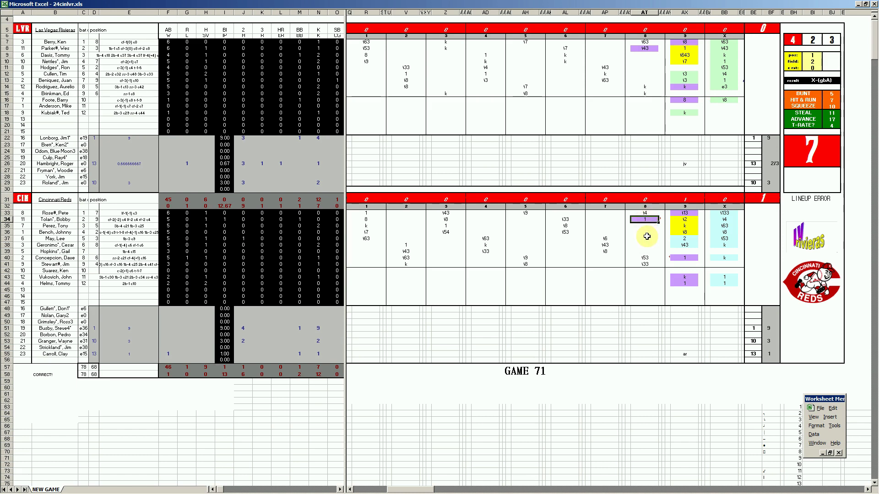